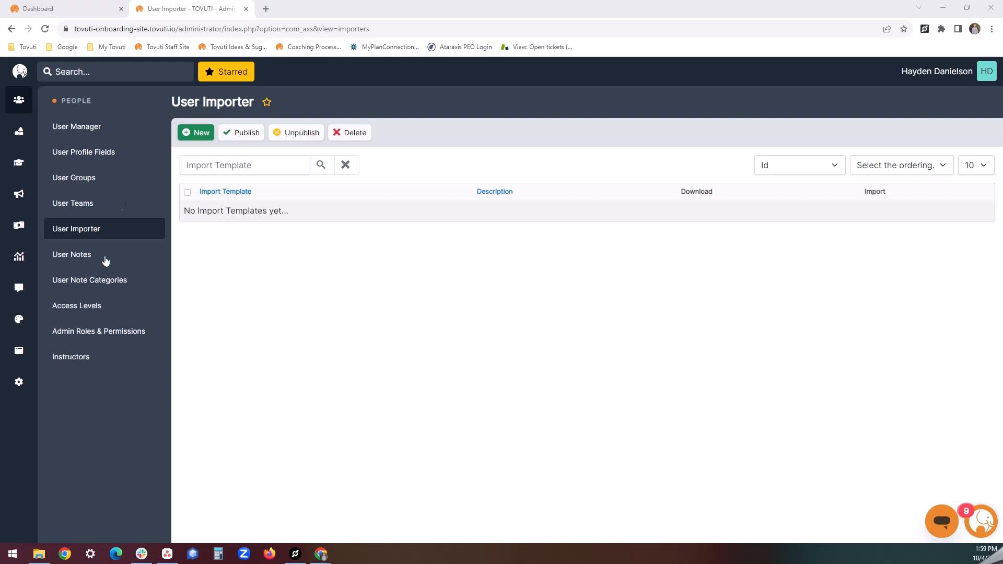
# Create a new import template in the User Importer and name it "Test Import"
pyautogui.click(19, 104)
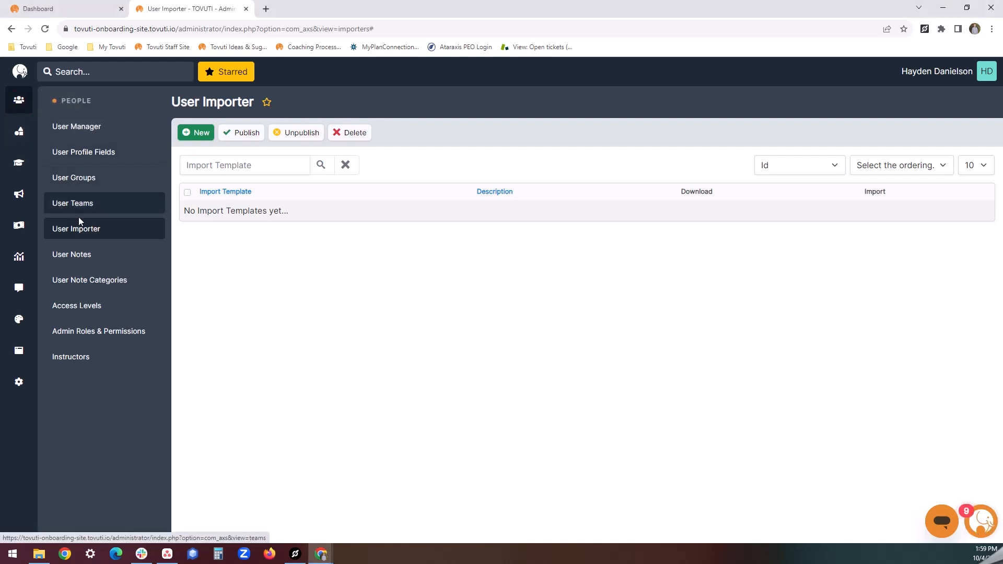
pyautogui.click(82, 231)
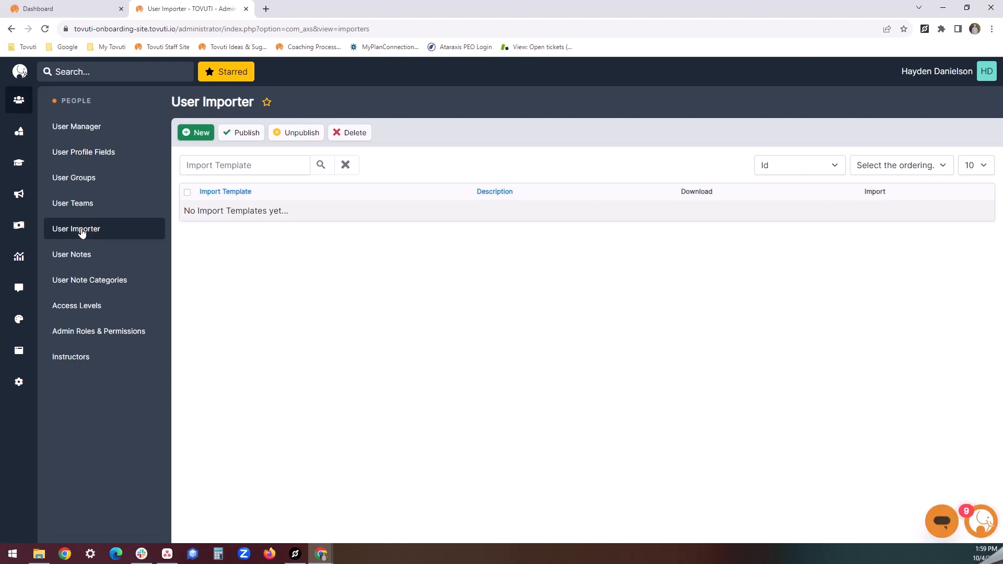
pyautogui.click(194, 137)
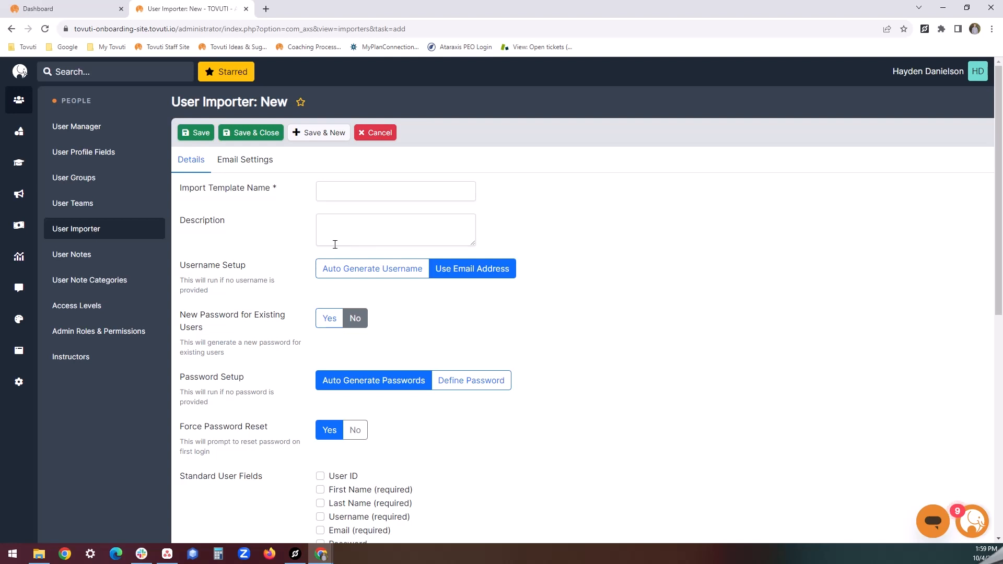
pyautogui.click(337, 194)
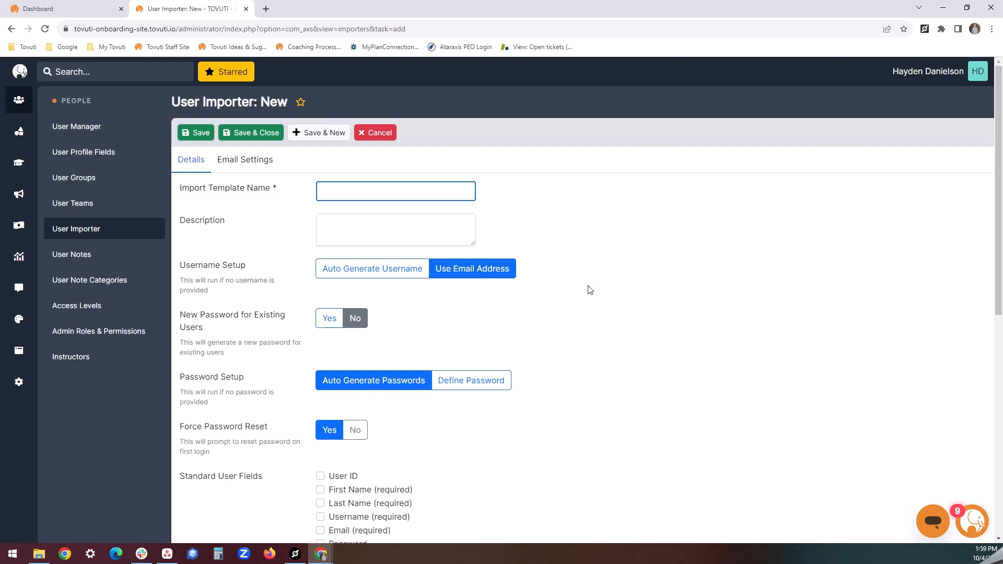
pyautogui.write('Test Import')
pyautogui.click(410, 278)
# Include the First Name, Last Name, Username and Email standard user fields in the import template
pyautogui.scroll(-5, 491, 439)
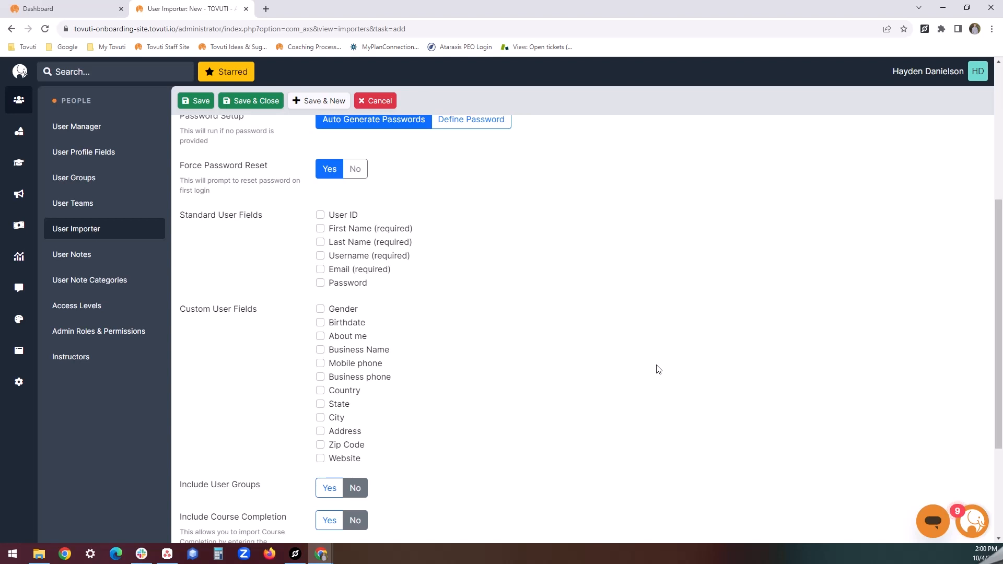
pyautogui.click(320, 229)
pyautogui.click(320, 242)
pyautogui.click(321, 270)
# Include user groups in the import template, selecting Registered, Marketing Department and Site Administrator
pyautogui.scroll(-1, 449, 412)
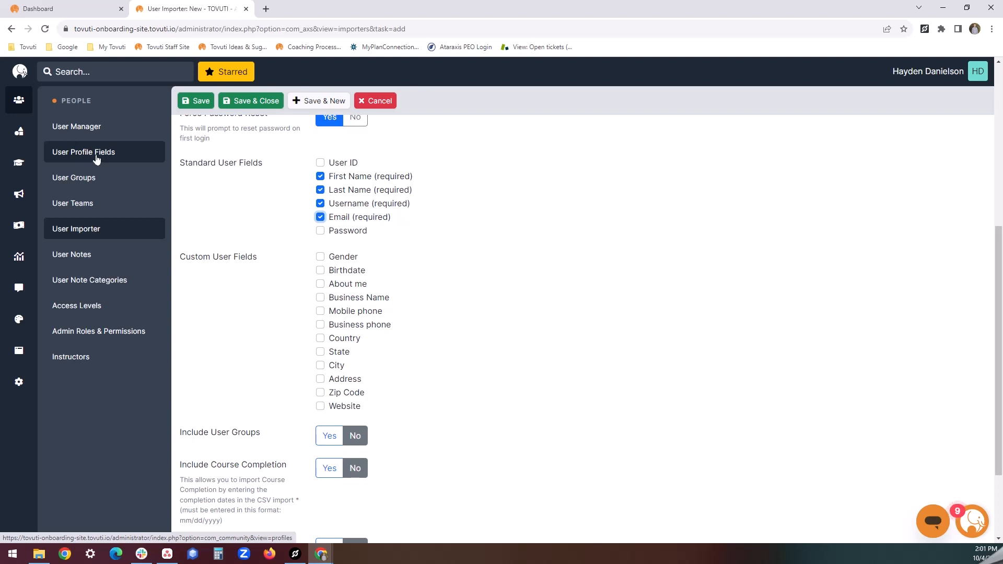
pyautogui.scroll(-2, 518, 377)
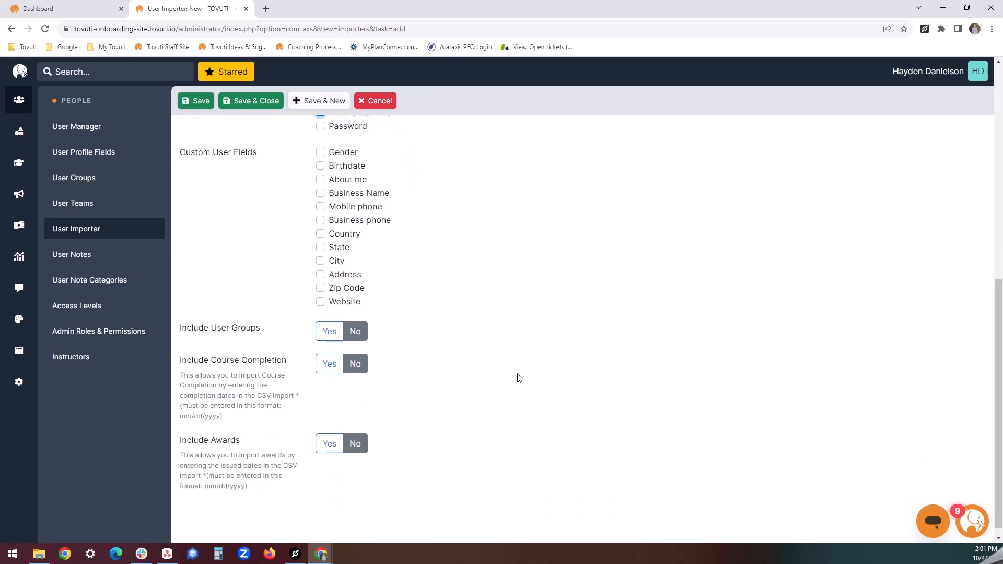
pyautogui.click(325, 338)
pyautogui.click(325, 339)
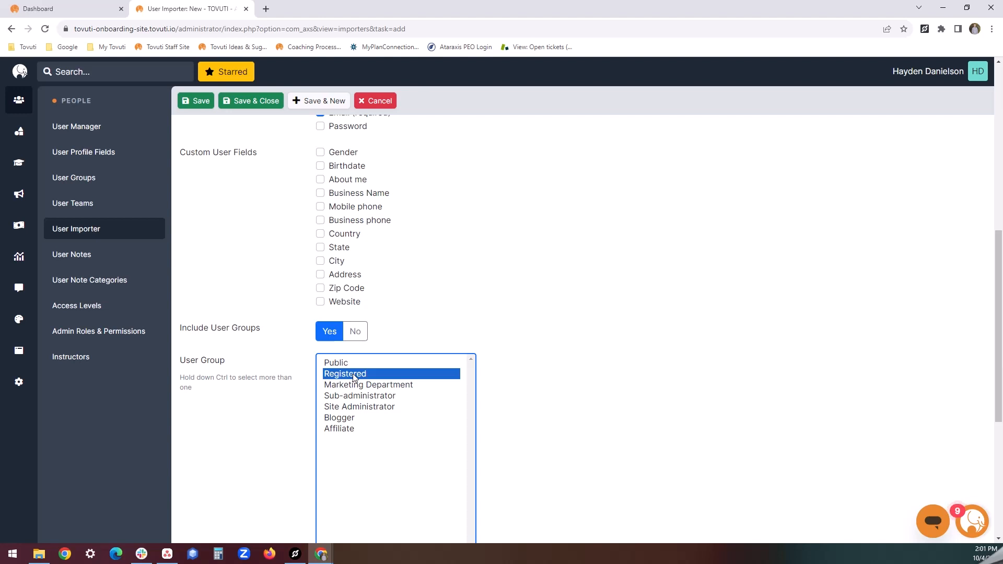
pyautogui.keyDown('ctrl'); pyautogui.click(362, 384); pyautogui.keyUp('ctrl')
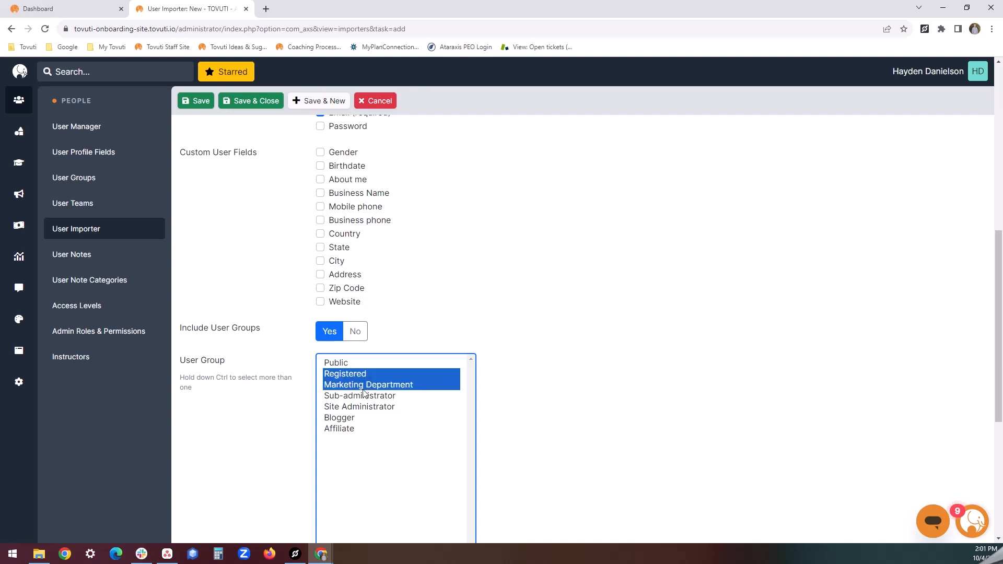
pyautogui.keyDown('ctrl'); pyautogui.click(364, 408); pyautogui.keyUp('ctrl')
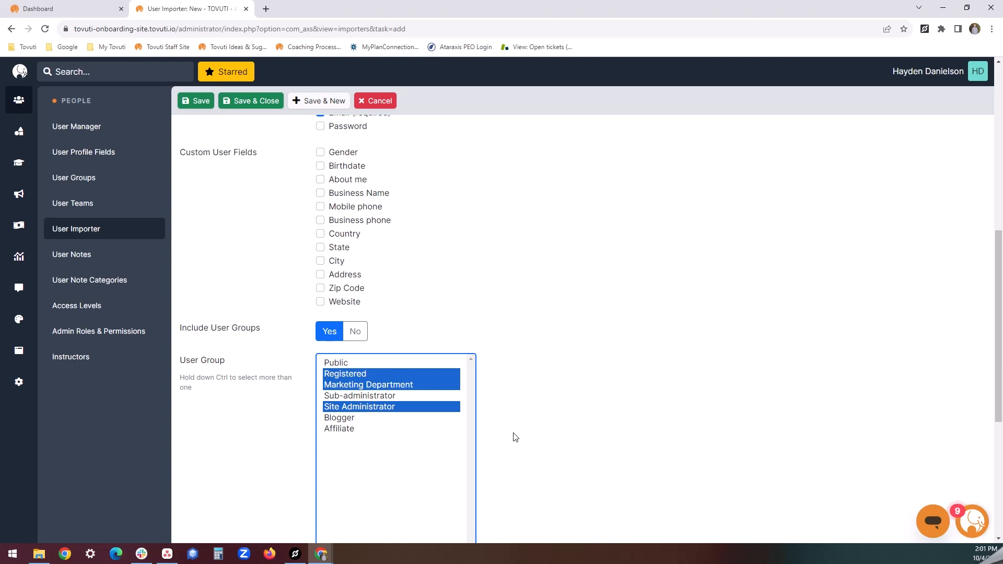
# Set the import template's Send Emails option to No, and save and close the template
pyautogui.scroll(-5, 517, 439)
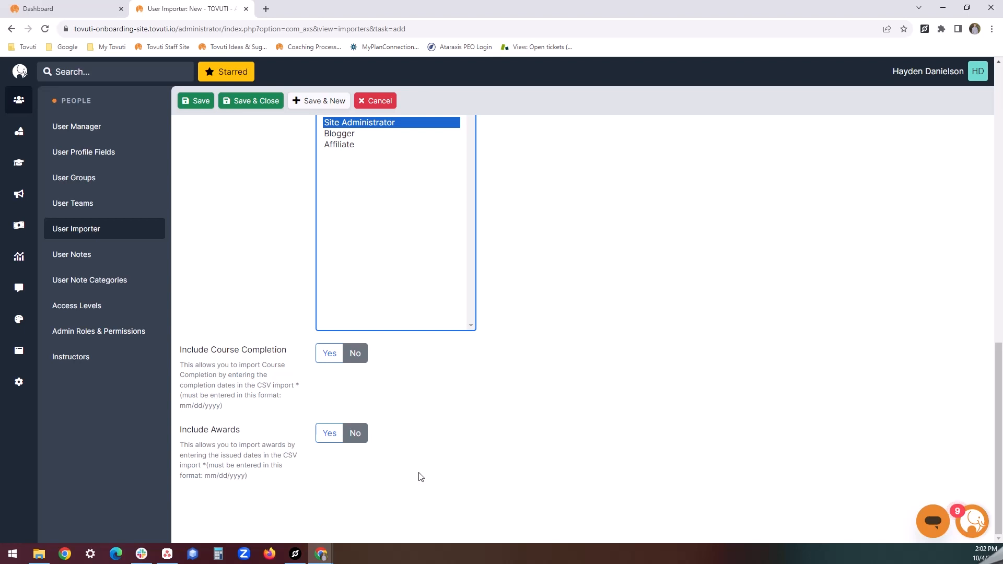
pyautogui.scroll(12, 420, 477)
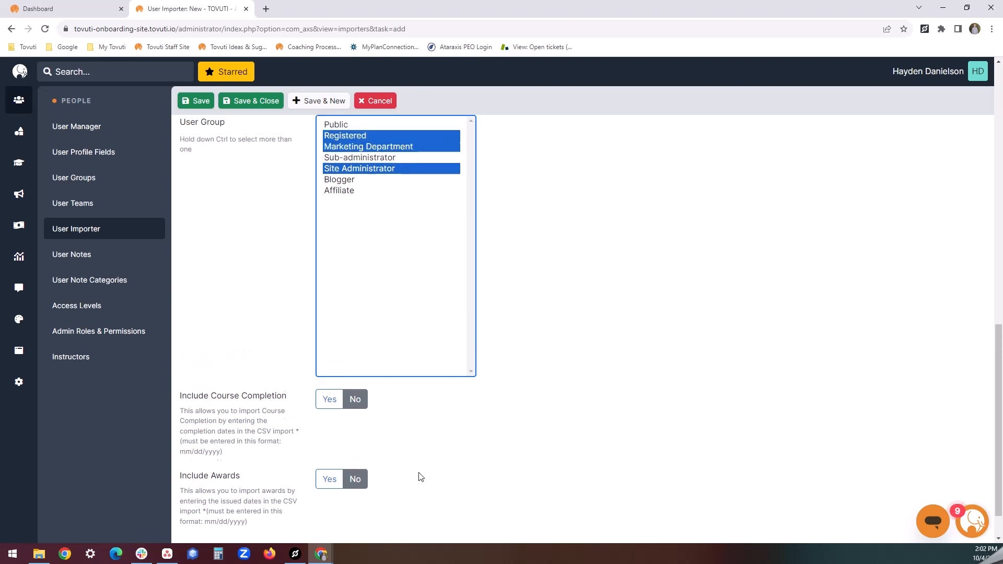
pyautogui.scroll(1, 420, 477)
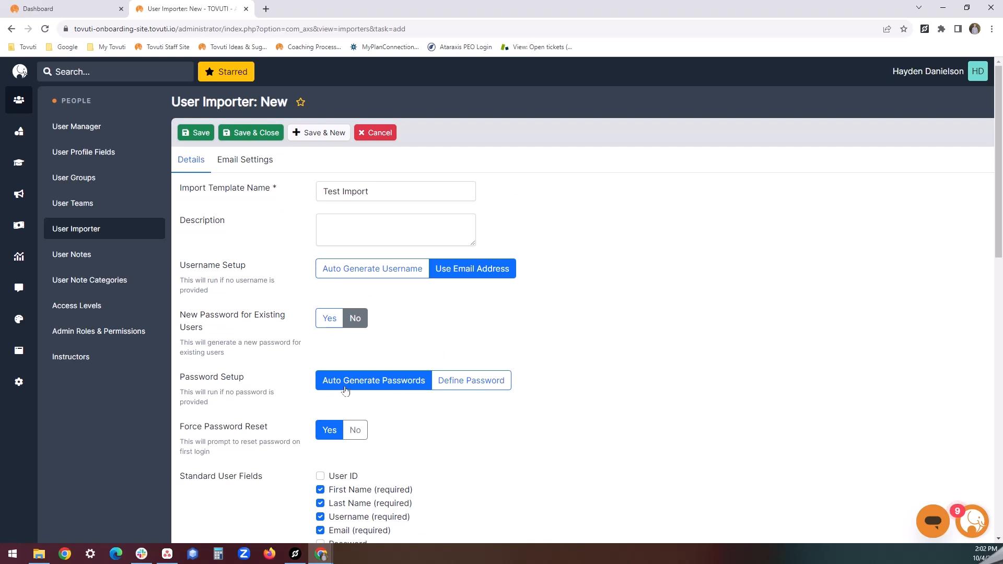
pyautogui.click(251, 166)
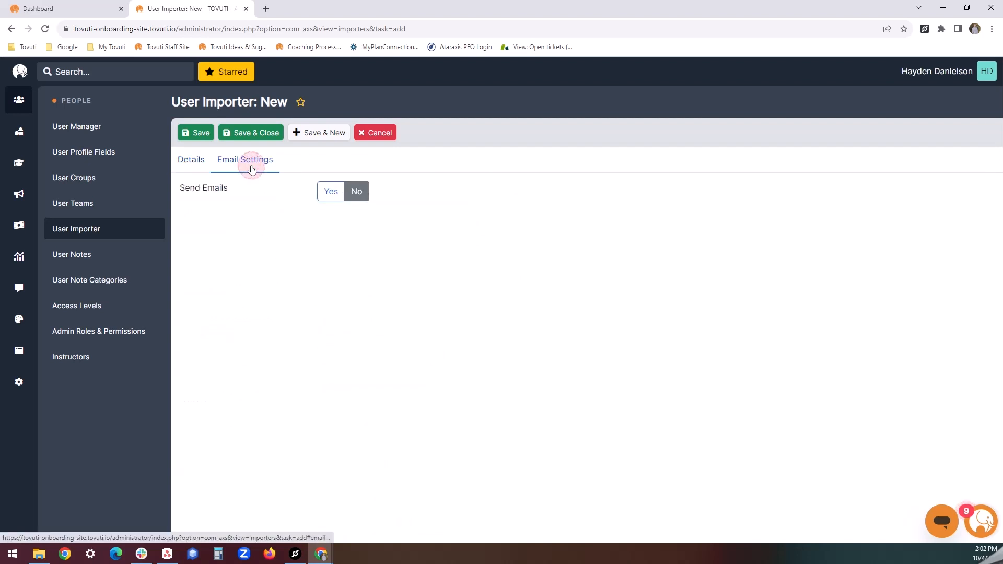
pyautogui.click(320, 197)
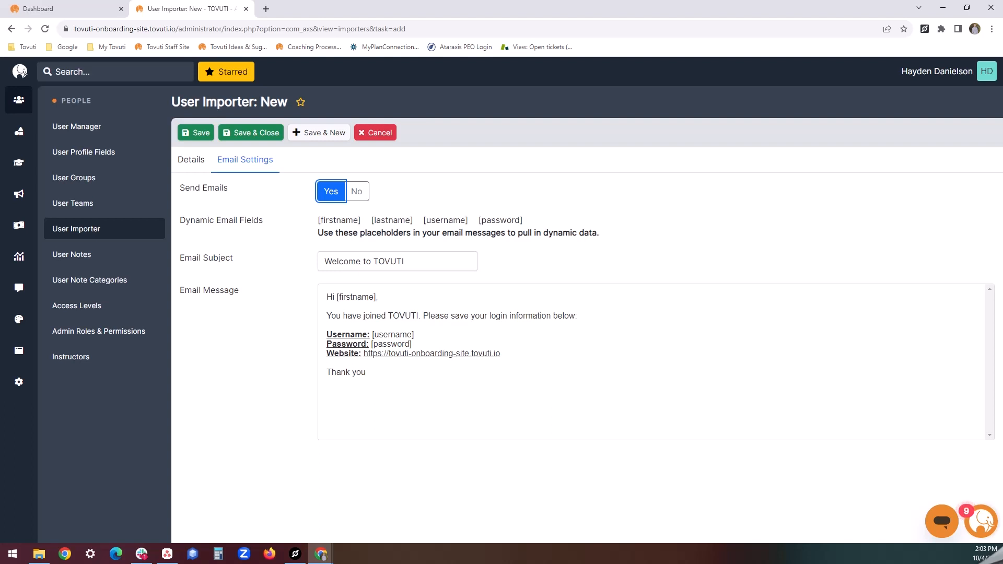
pyautogui.click(358, 194)
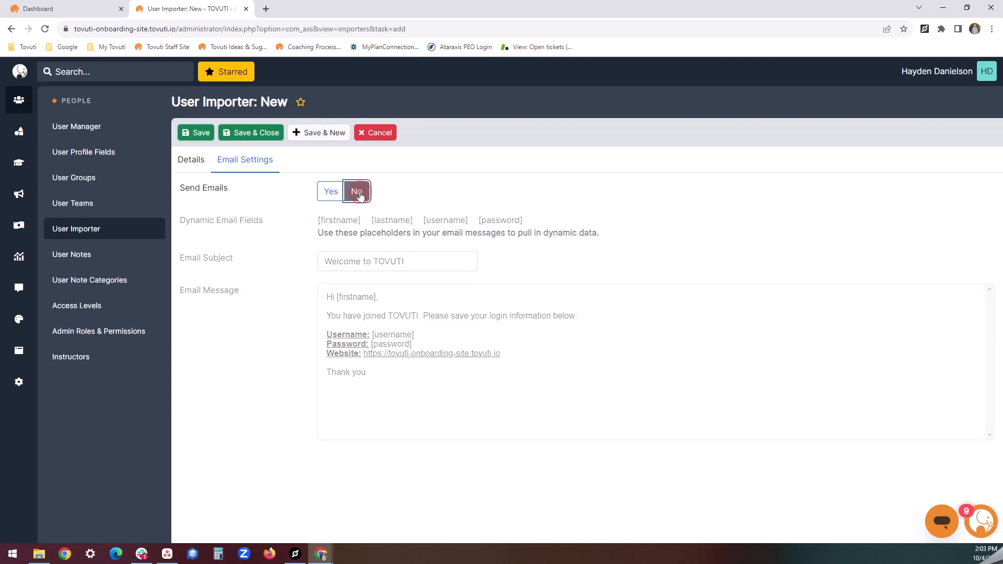
pyautogui.click(256, 133)
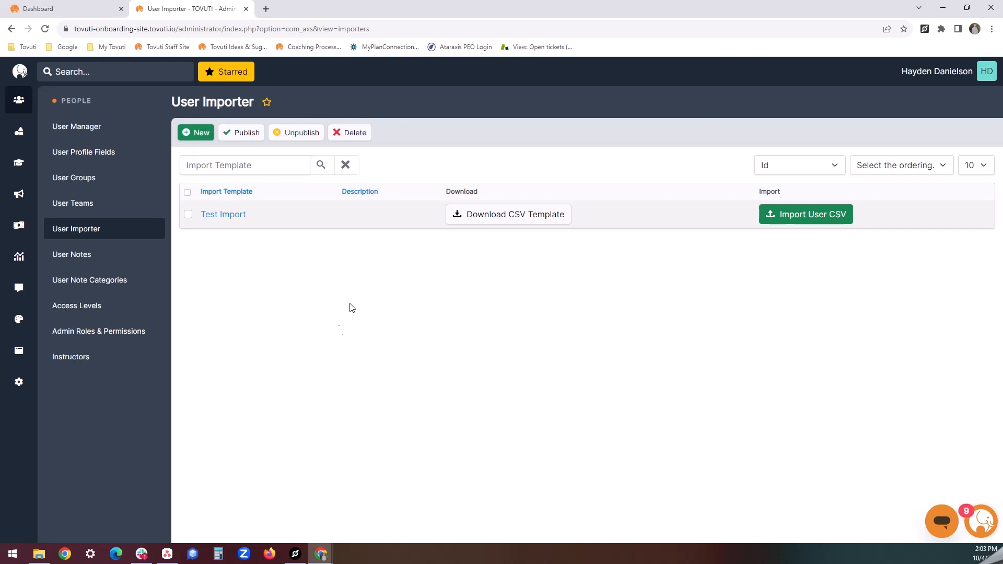
# Download the CSV template for Test Import and open a new blank Google Sheets spreadsheet
pyautogui.click(481, 218)
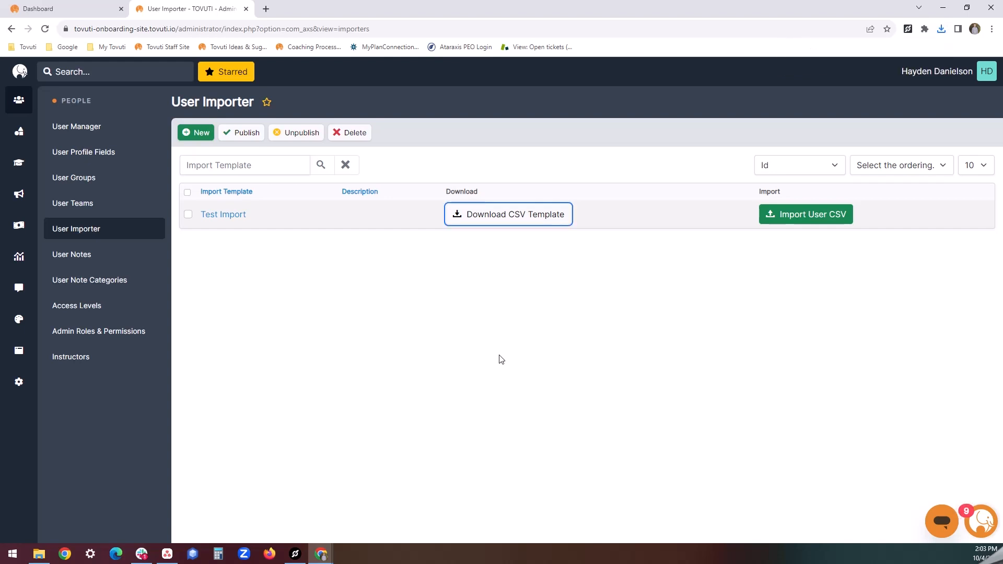
pyautogui.click(265, 9)
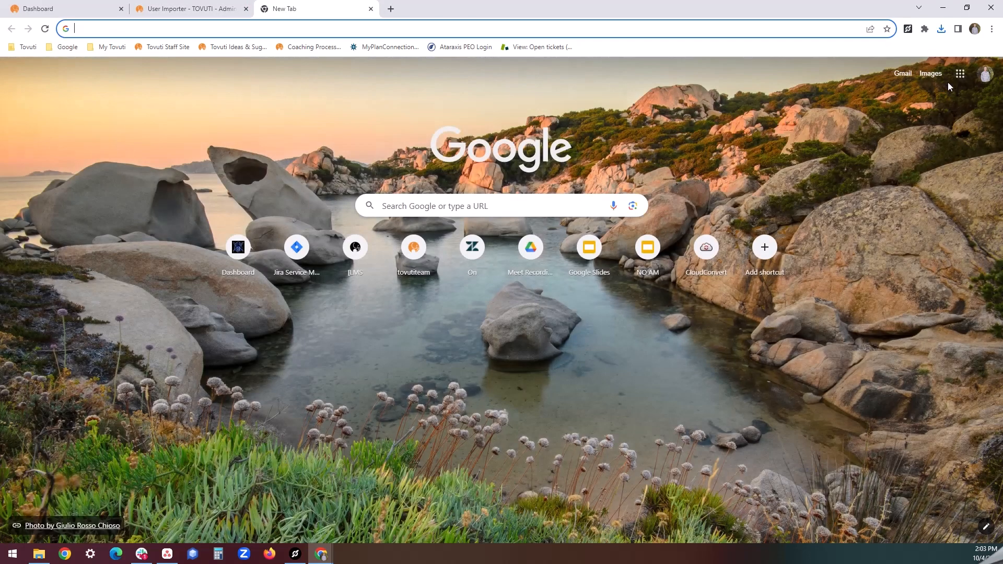
pyautogui.click(957, 80)
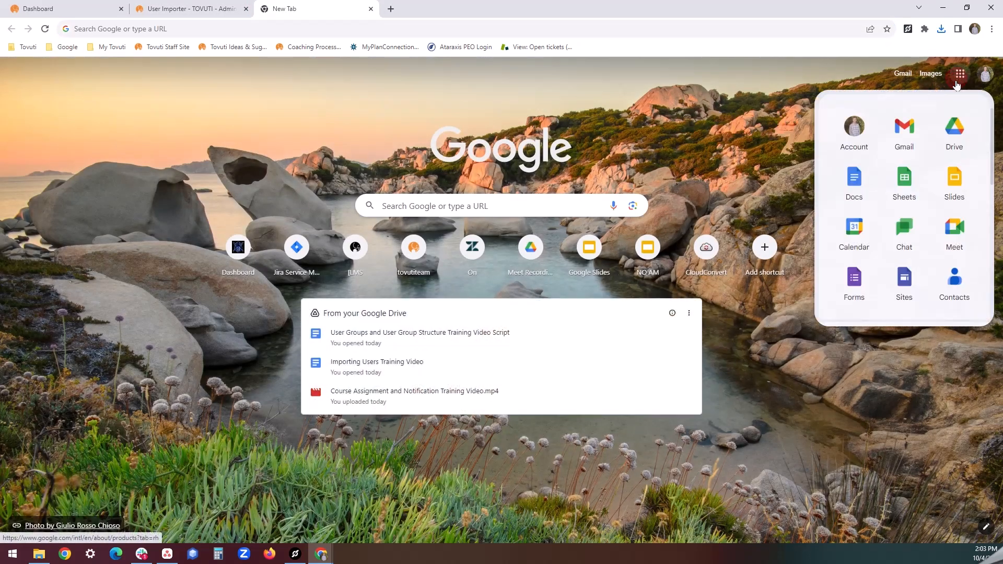
pyautogui.click(904, 179)
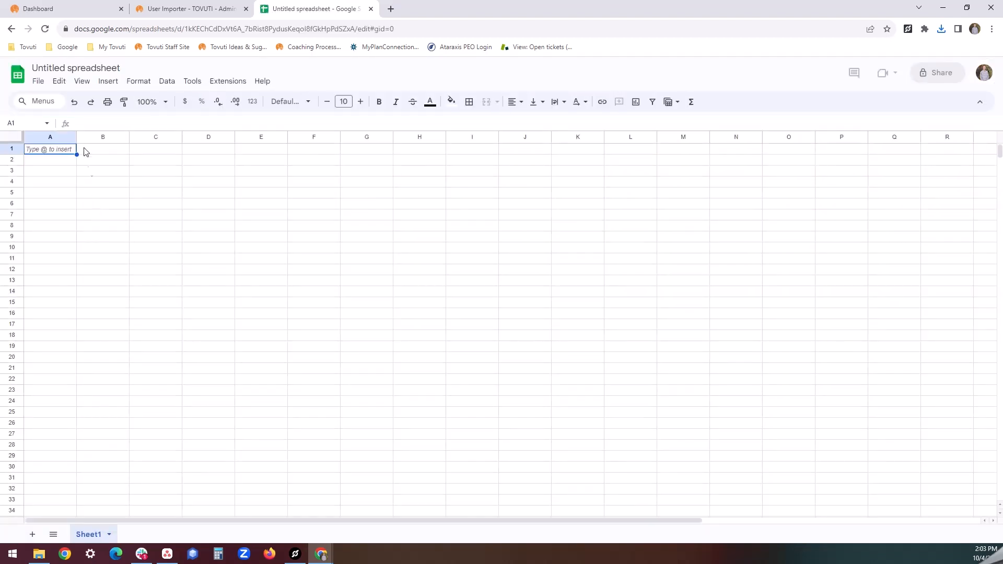
# Upload and open Test_Import (3).csv from the Downloads folder, and fit the Marketing Department and Site Administrator columns to their headings
pyautogui.click(38, 82)
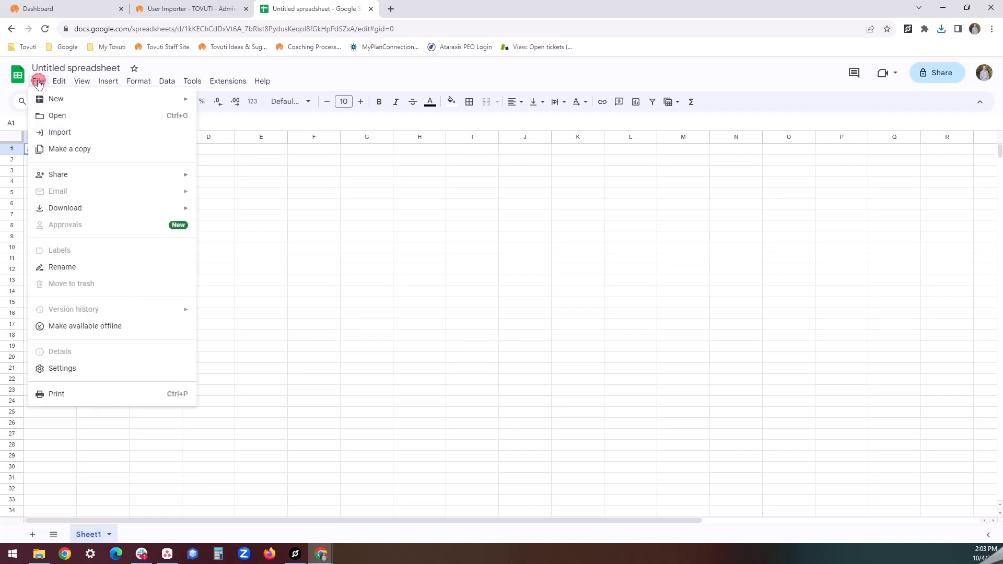
pyautogui.click(78, 117)
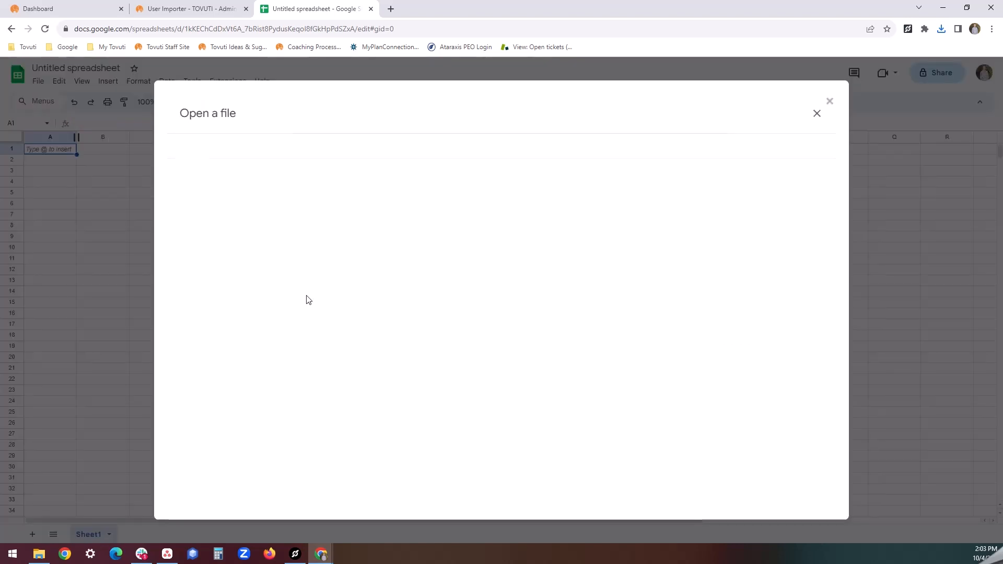
pyautogui.click(443, 146)
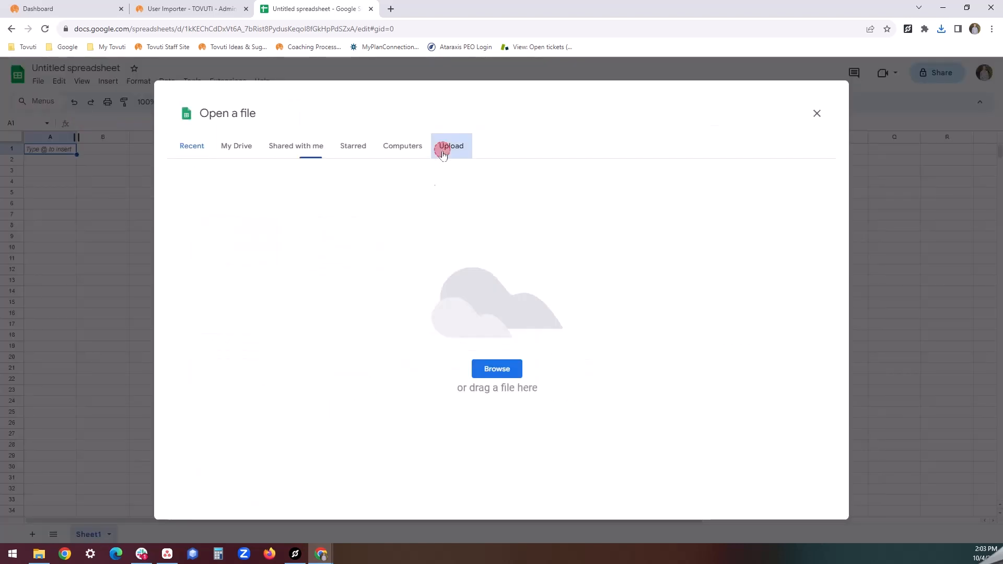
pyautogui.click(495, 370)
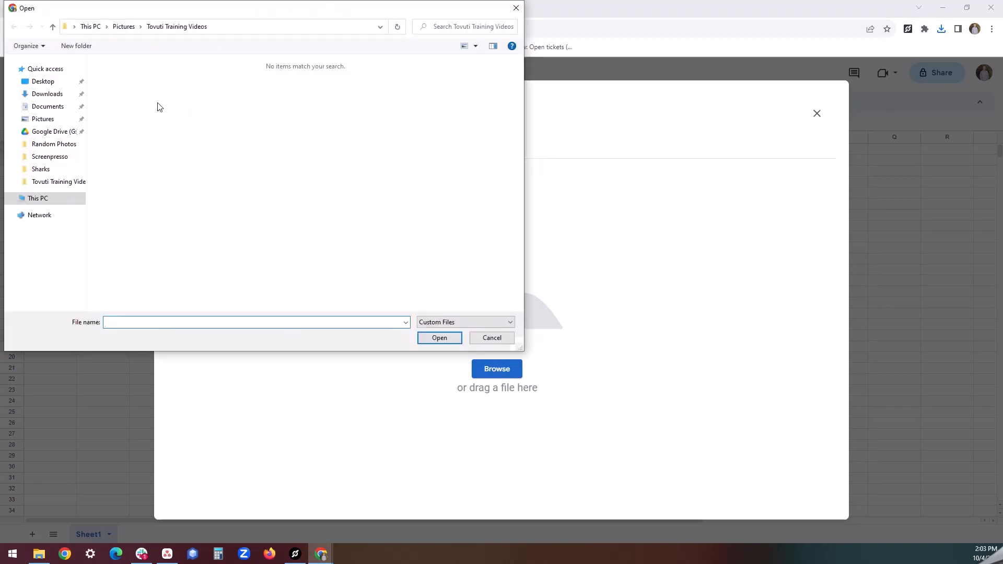
pyautogui.click(47, 94)
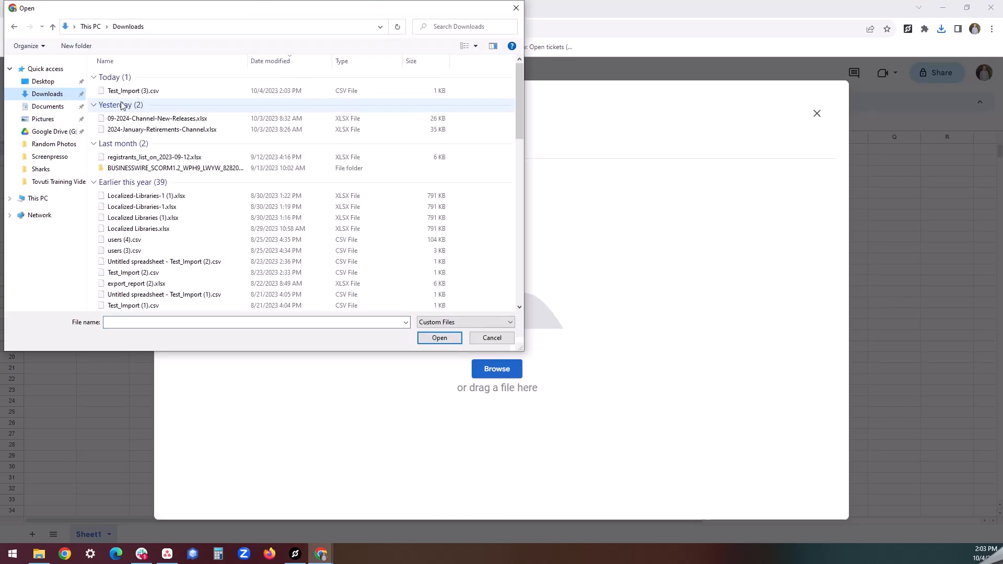
pyautogui.doubleClick(168, 90)
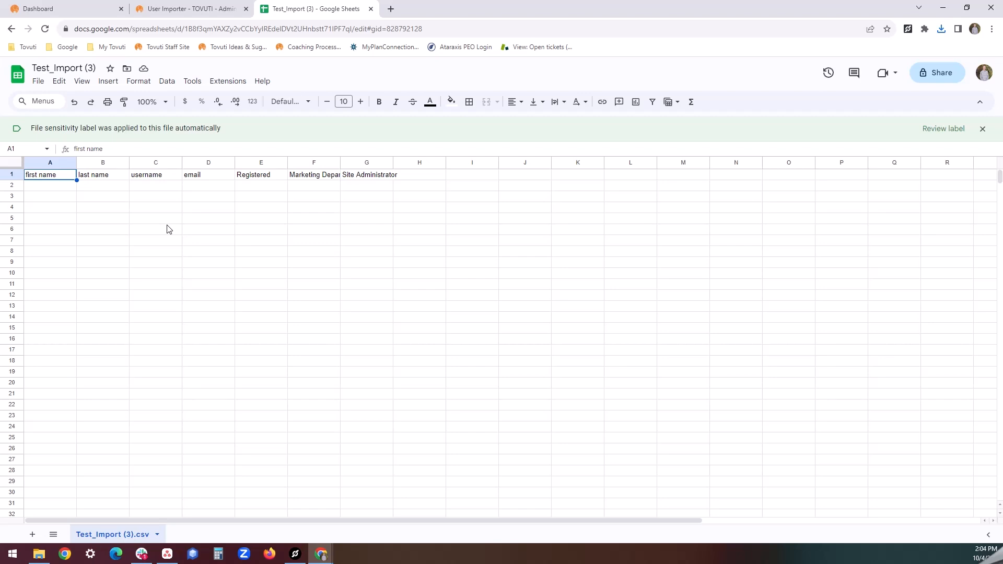
pyautogui.doubleClick(339, 162)
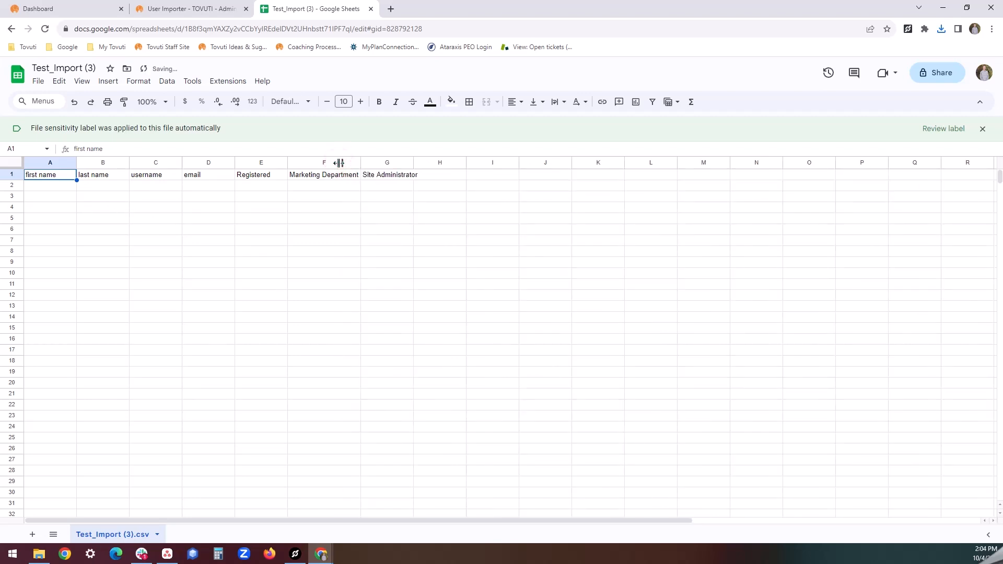
pyautogui.doubleClick(413, 163)
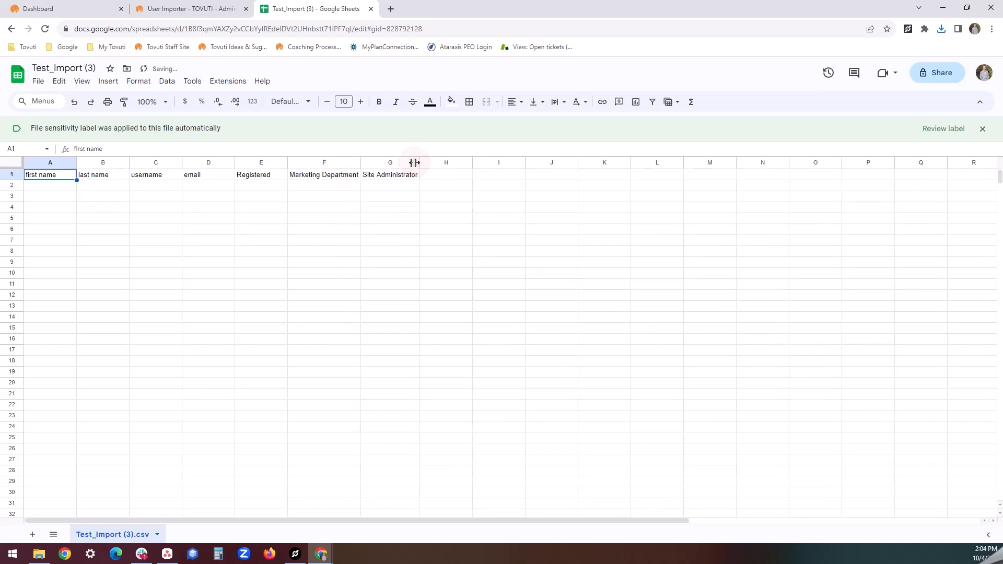
# Enter the first user's first and last name in row 2
pyautogui.click(55, 186)
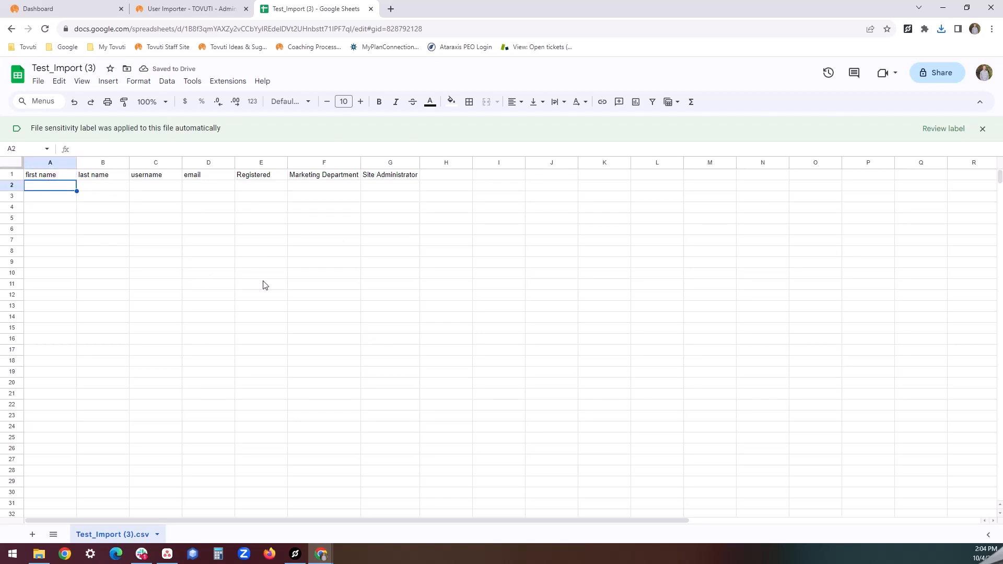
pyautogui.write('Joe')
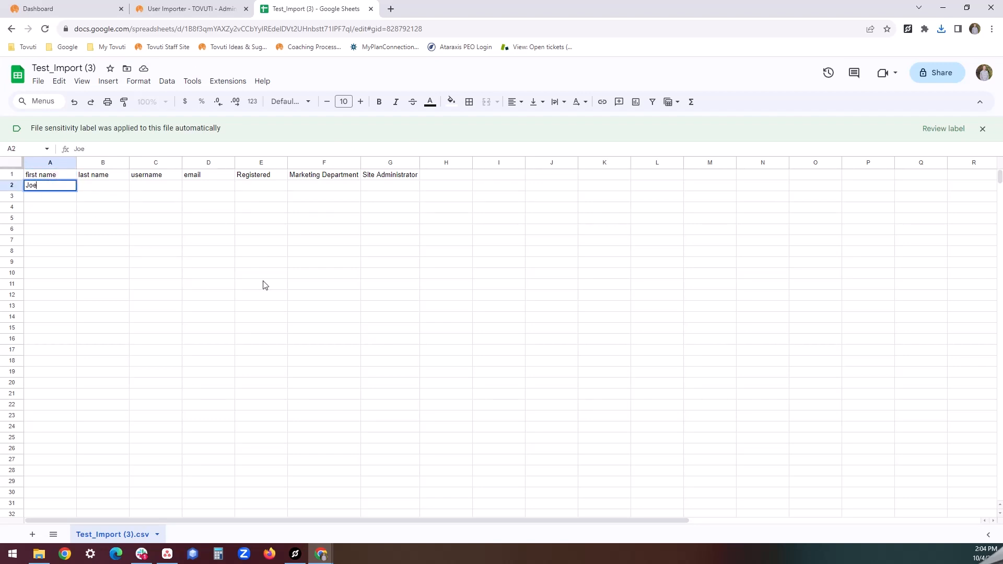
pyautogui.press('Tab')
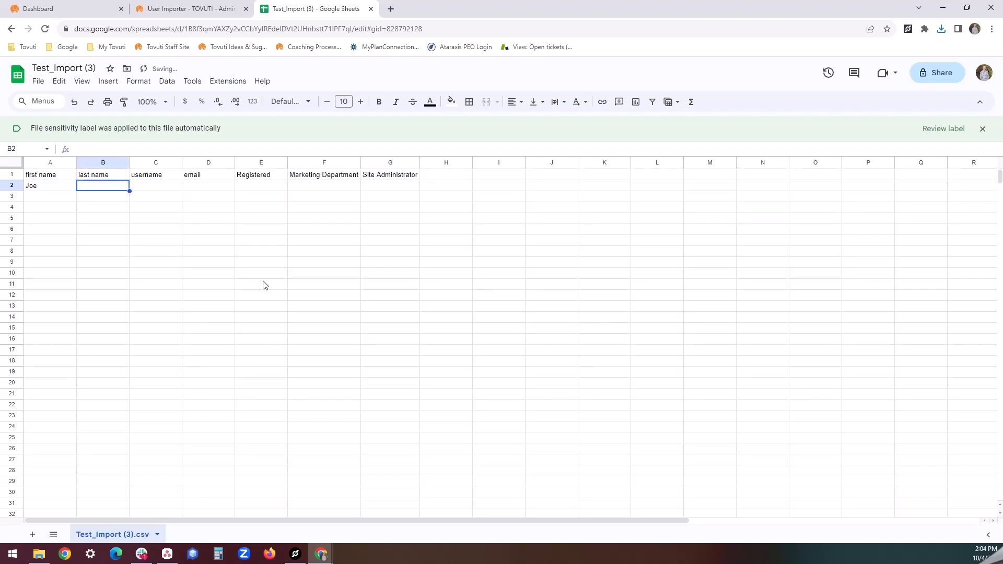
pyautogui.write('Doe')
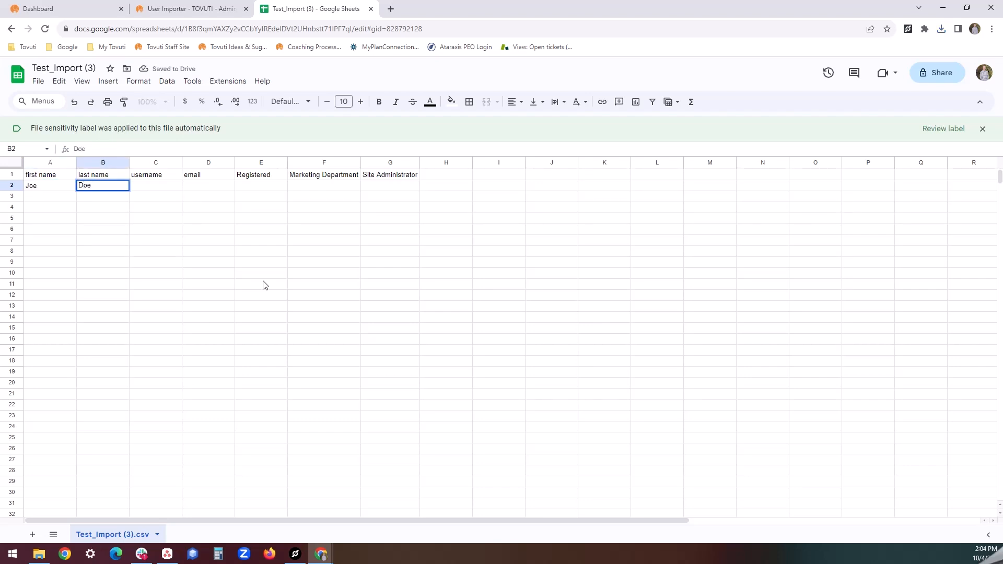
pyautogui.press('Tab')
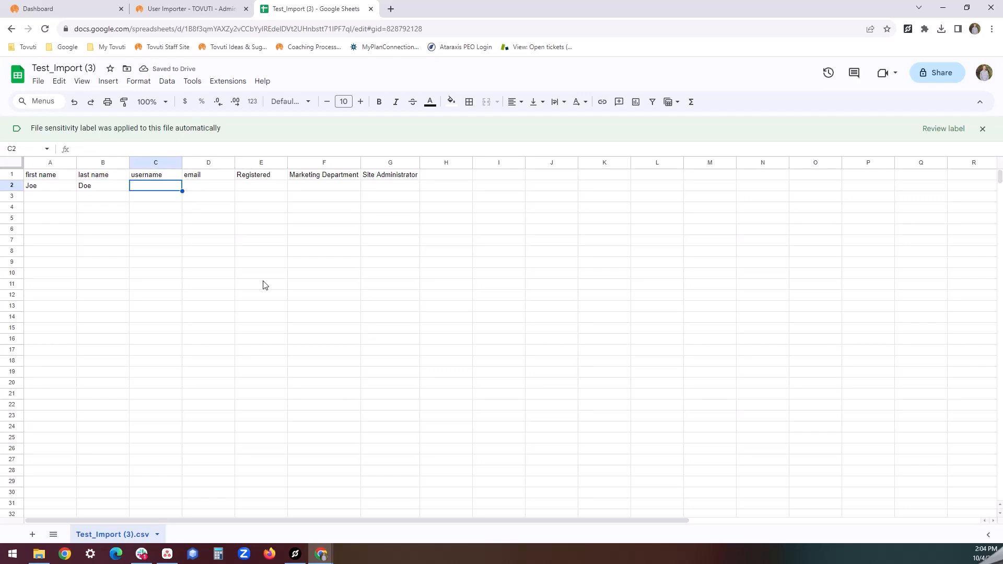
# Fill in the first user's username, in first.last format, and email address in row 2
pyautogui.write('hay')
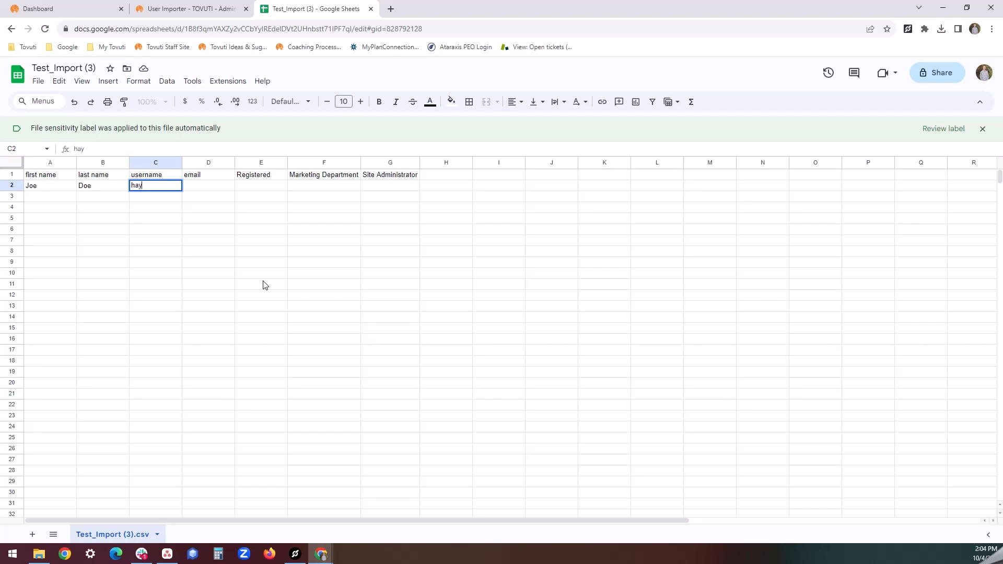
pyautogui.press('BackSpace')
pyautogui.press('BackSpace')
pyautogui.press('BackSpace')
pyautogui.write('joe.doe')
pyautogui.press('Tab')
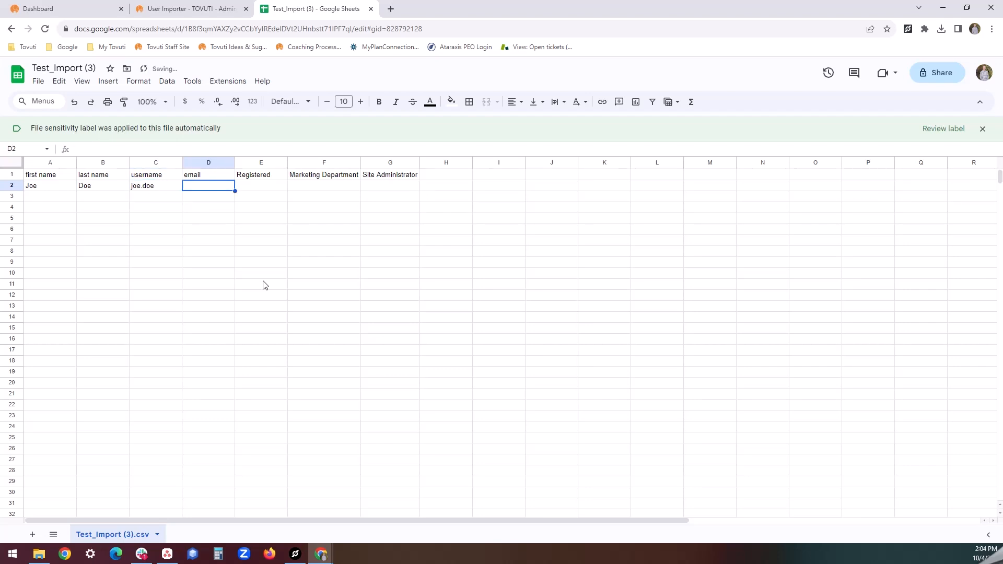
pyautogui.write('joedoe@')
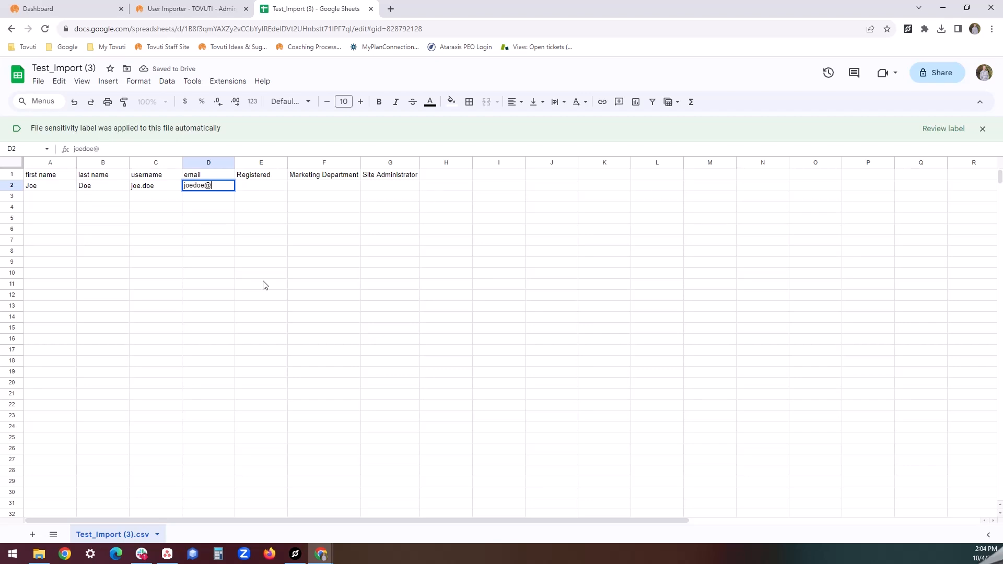
pyautogui.write('noreply.com')
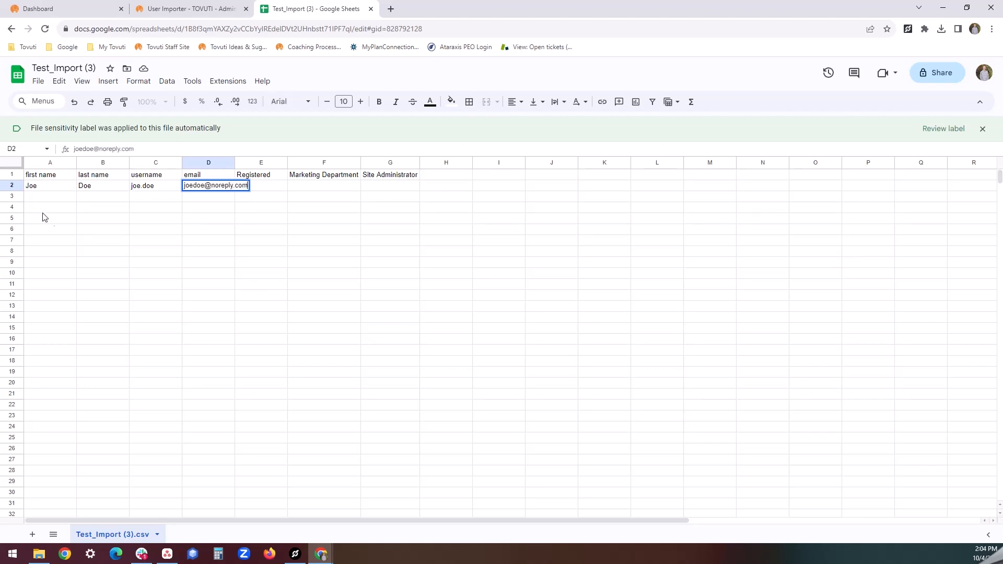
# Enter the second user's first and last name in row 3
pyautogui.click(43, 195)
pyautogui.write('Jane')
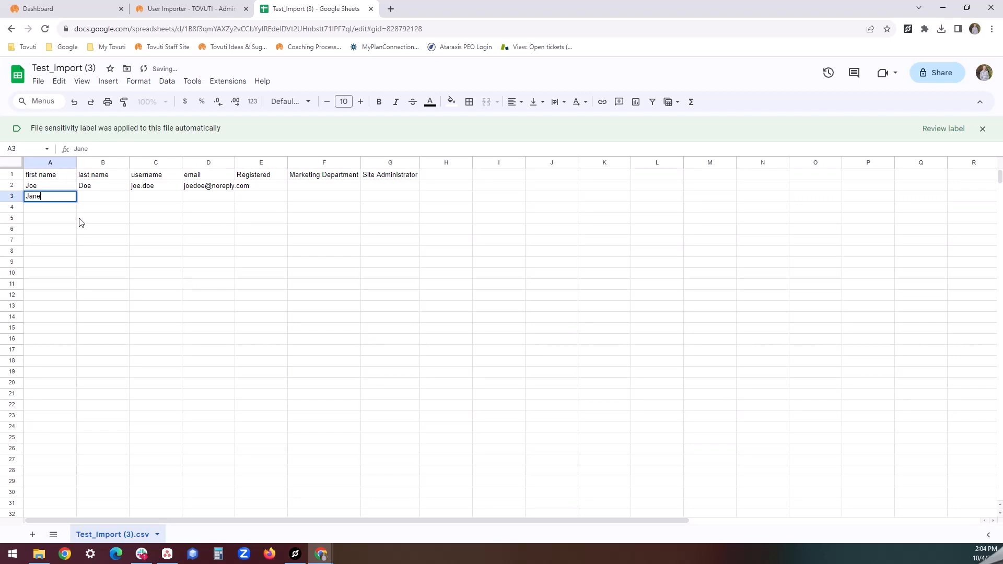
pyautogui.press('Tab')
pyautogui.write('Doe')
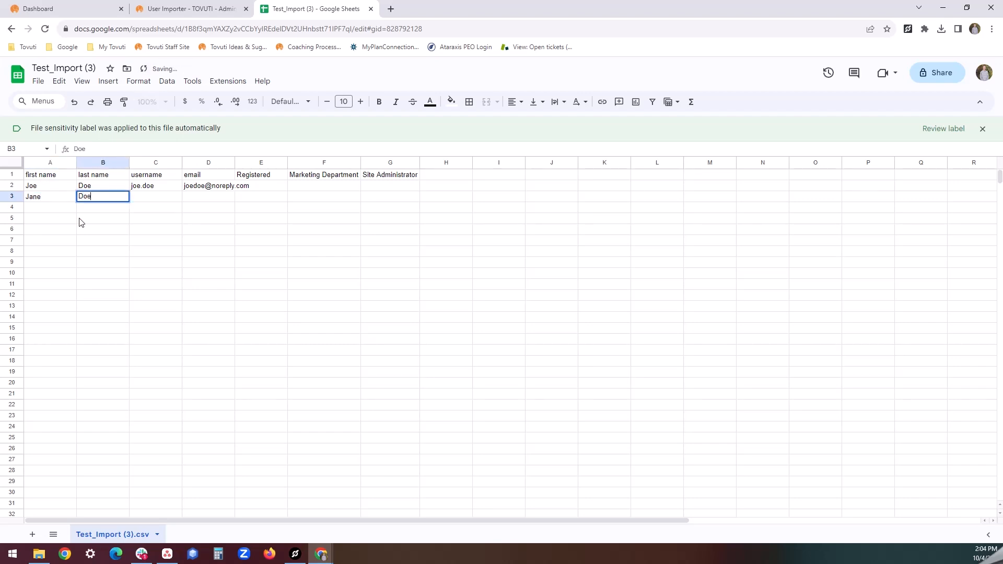
pyautogui.press('Tab')
# Fill in the second user's username and email address in row 3, and fit the email column to its contents
pyautogui.write('jane.')
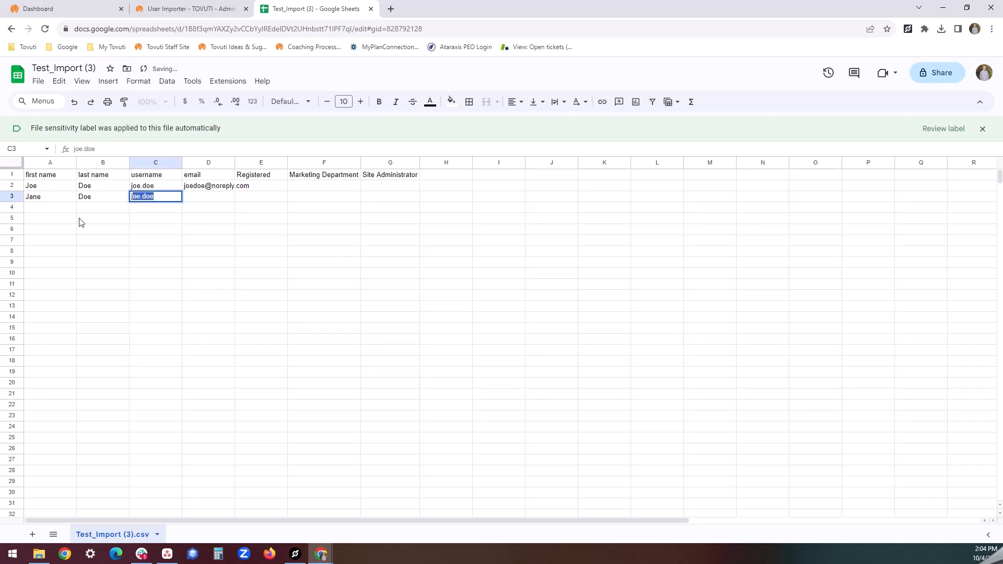
pyautogui.write('doe')
pyautogui.press('Tab')
pyautogui.write('janedoe@')
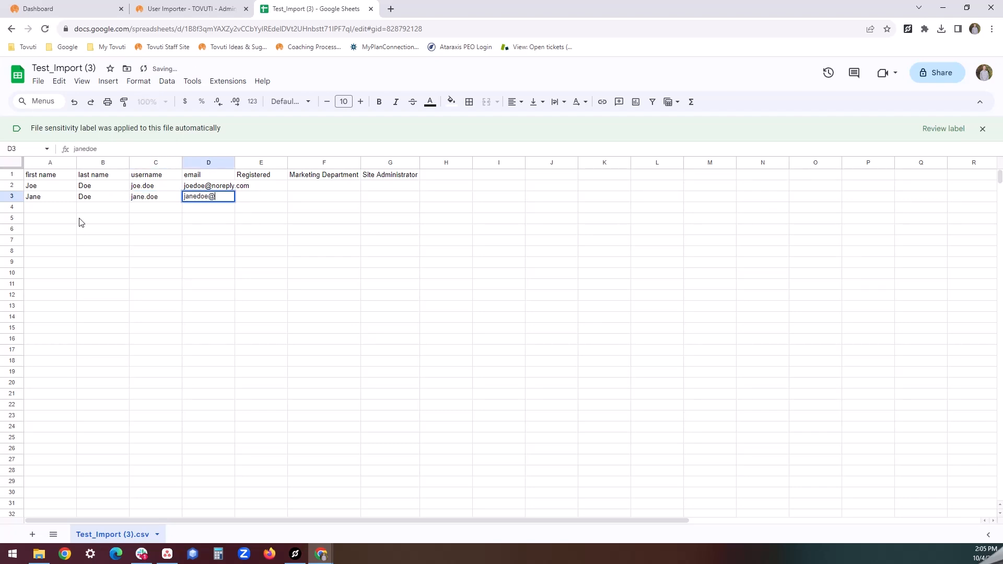
pyautogui.write('no')
pyautogui.write('y.com')
pyautogui.click(243, 209)
pyautogui.doubleClick(234, 167)
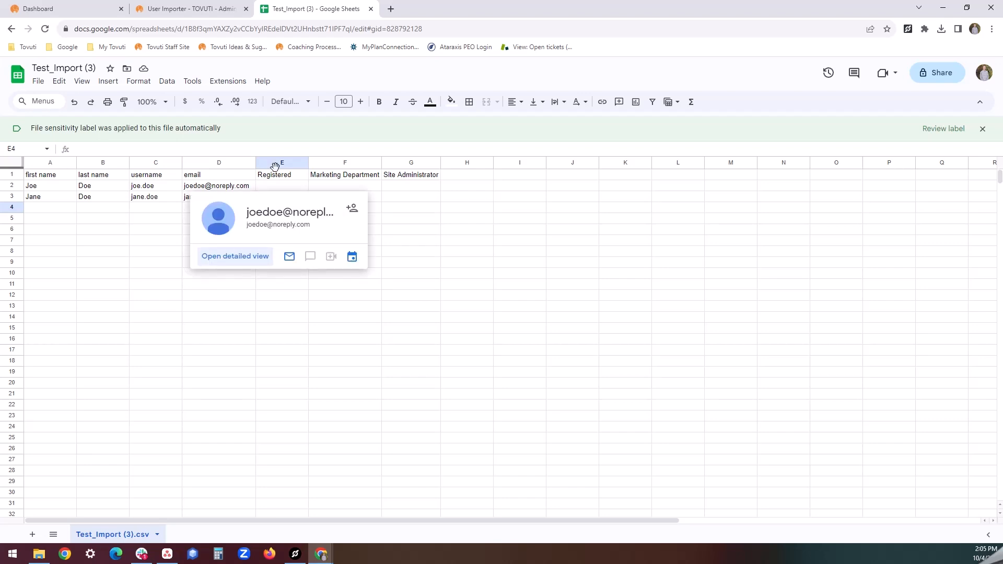
# Mark the first user in row 2 with X for Registered, Marketing Department and Site Administrator
pyautogui.click(275, 188)
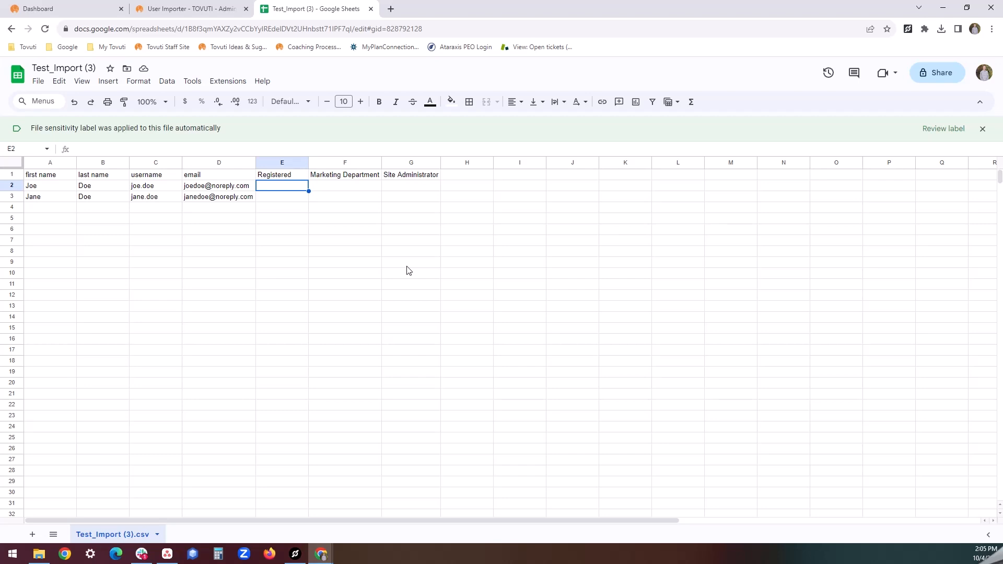
pyautogui.write('X')
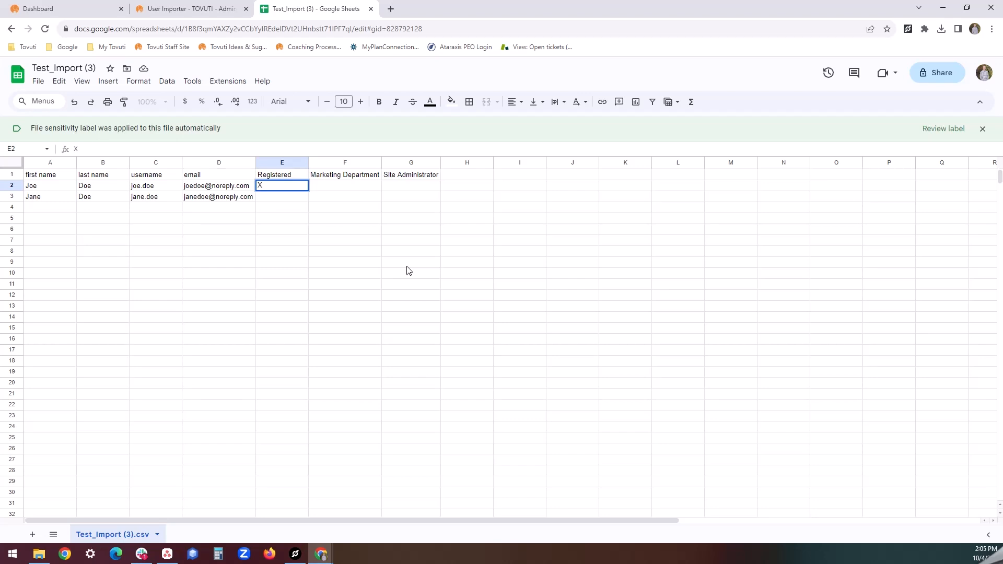
pyautogui.press('Tab')
pyautogui.write('X')
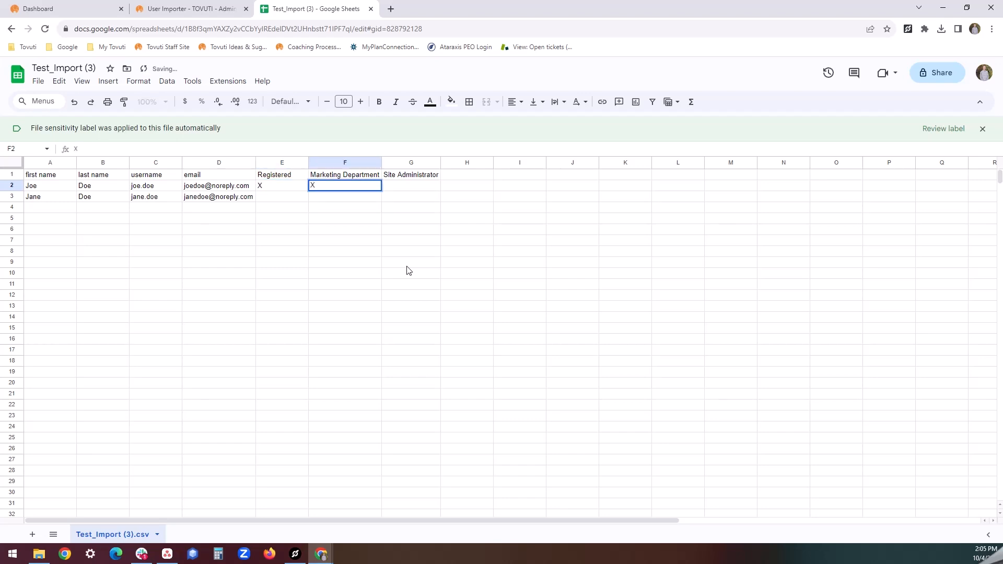
pyautogui.press('Tab')
pyautogui.write('X')
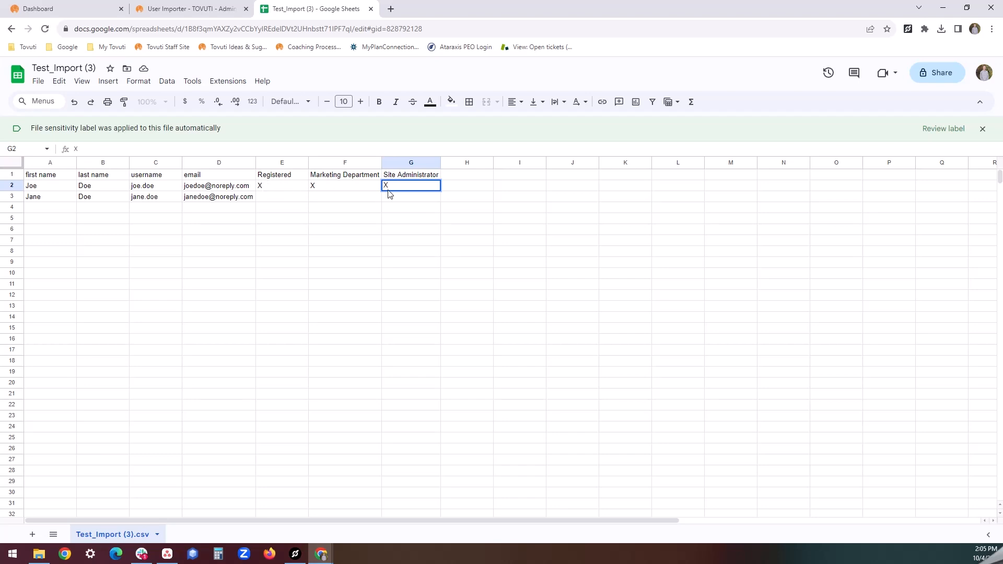
# Mark the second user in row 3 with X for the Registered group only
pyautogui.click(285, 196)
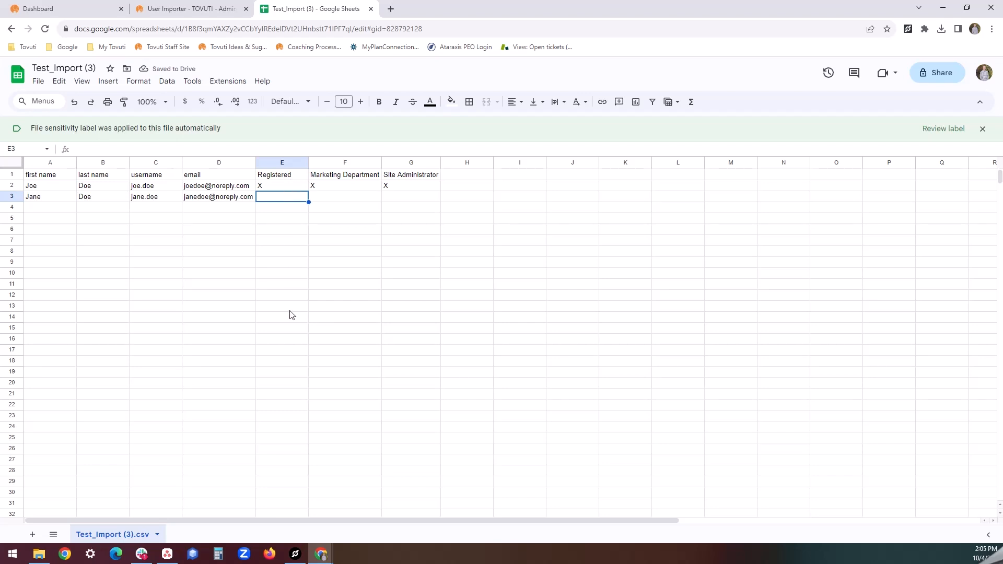
pyautogui.write('X')
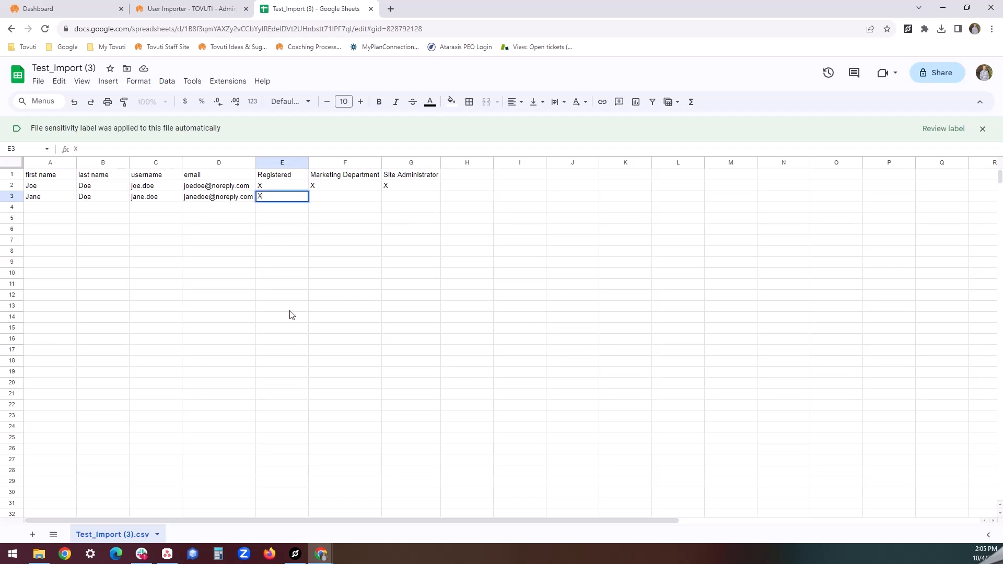
pyautogui.click(273, 208)
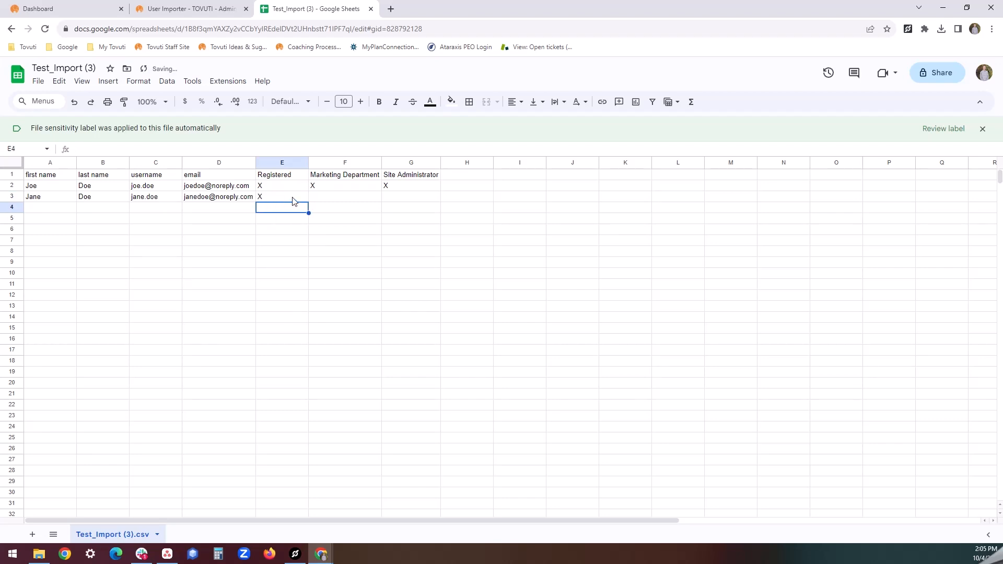
# Fill the Registered X from row 3 down to row 19, and undo the fill
pyautogui.click(304, 199)
pyautogui.moveTo(307, 202); pyautogui.dragTo(292, 368)
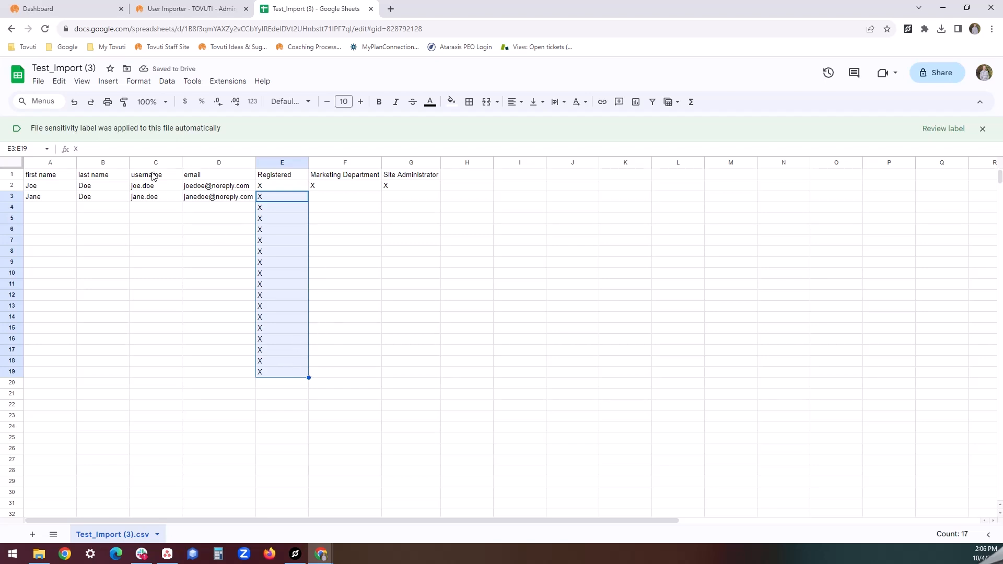
pyautogui.click(75, 101)
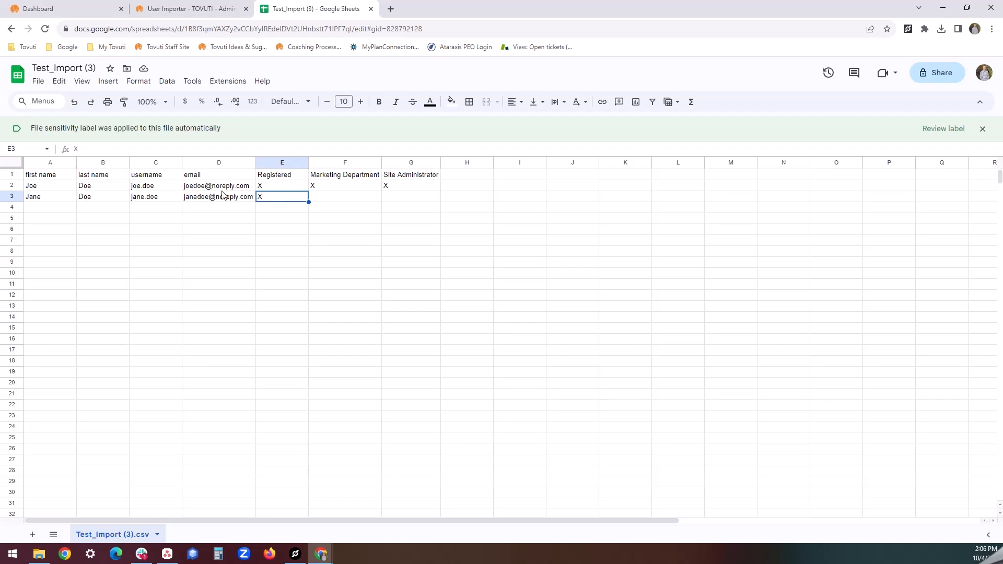
# Download the completed user sheet as Comma Separated Values (.csv)
pyautogui.moveTo(224, 190)
pyautogui.click(37, 82)
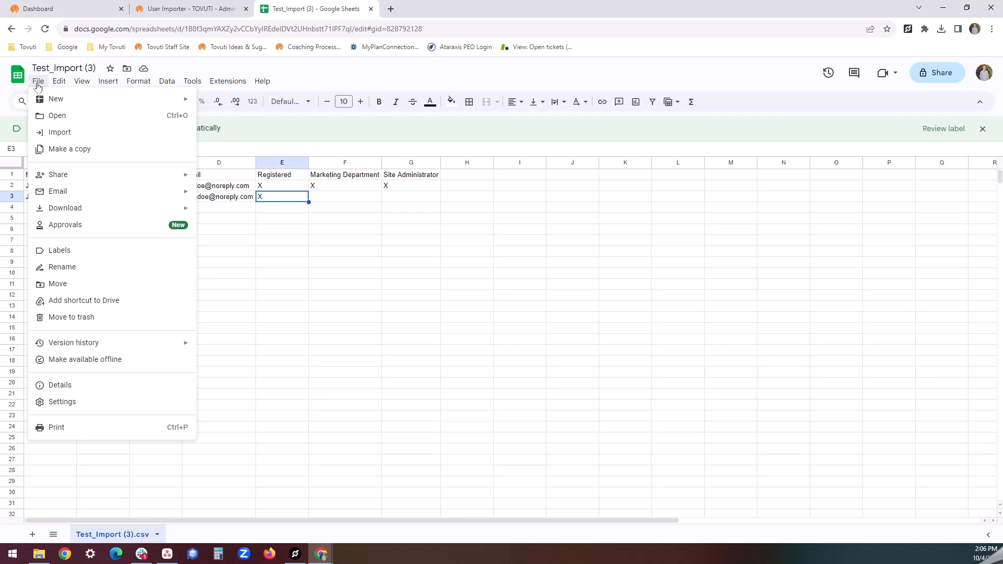
pyautogui.moveTo(125, 208)
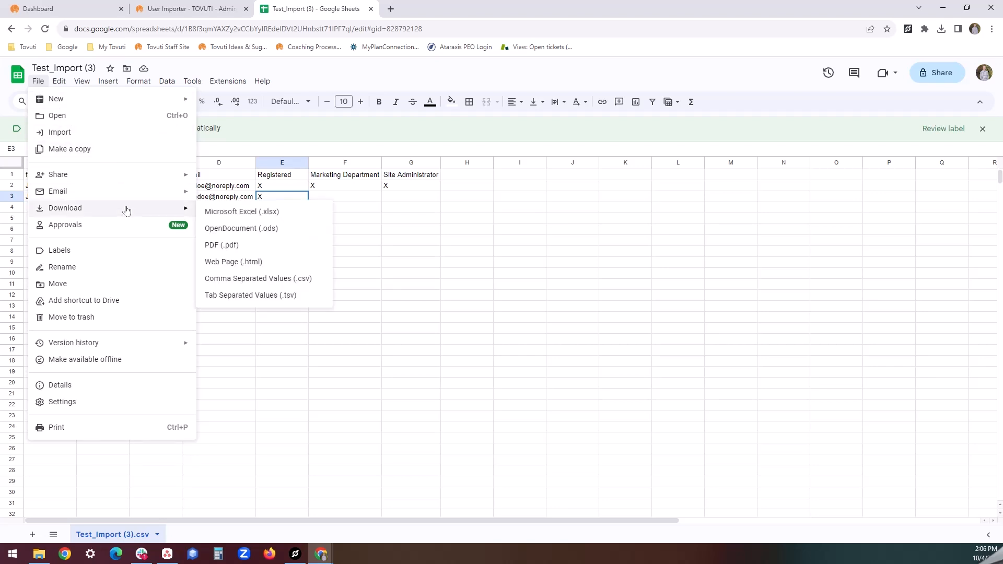
pyautogui.click(277, 277)
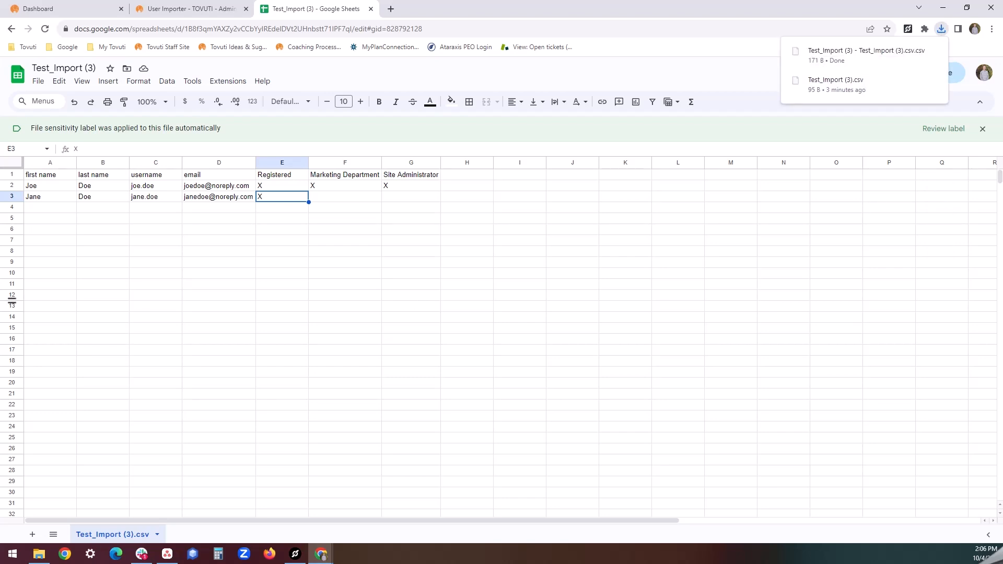
# In Tovuti's User Importer, import Test_Import (3) - Test_Import (3).csv.csv with the Test Import template, and close the importer dialog
pyautogui.click(226, 8)
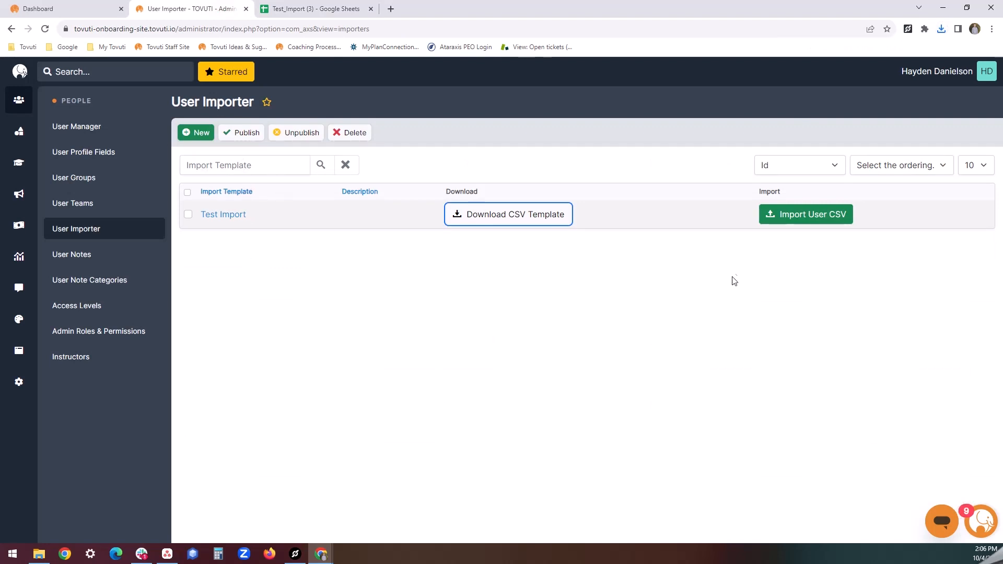
pyautogui.click(777, 222)
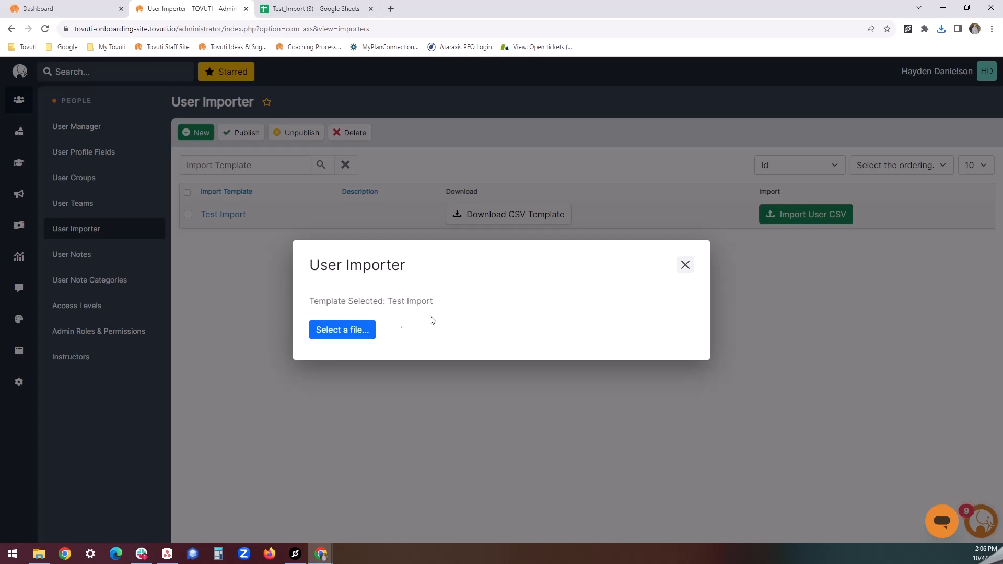
pyautogui.click(340, 330)
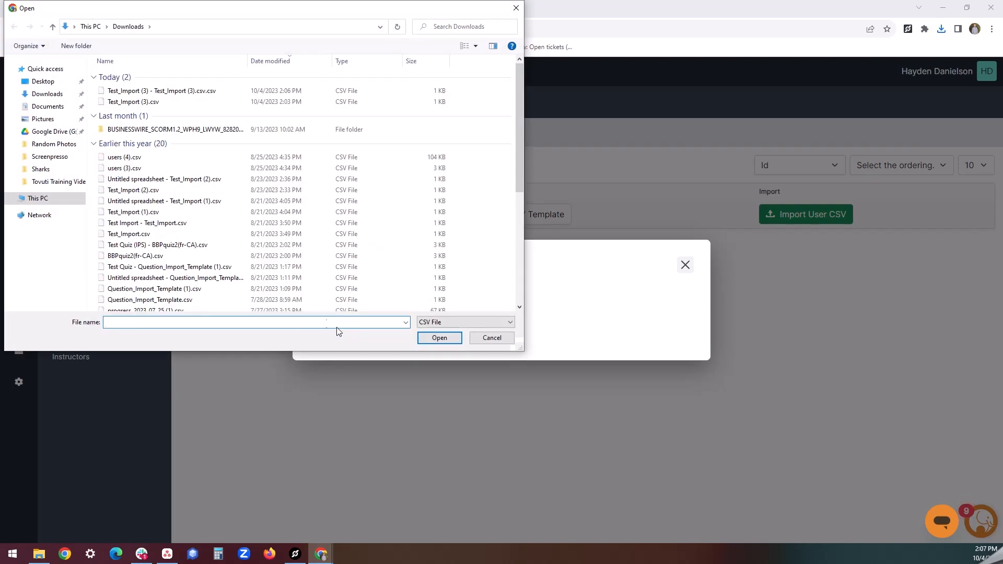
pyautogui.click(162, 92)
pyautogui.doubleClick(162, 91)
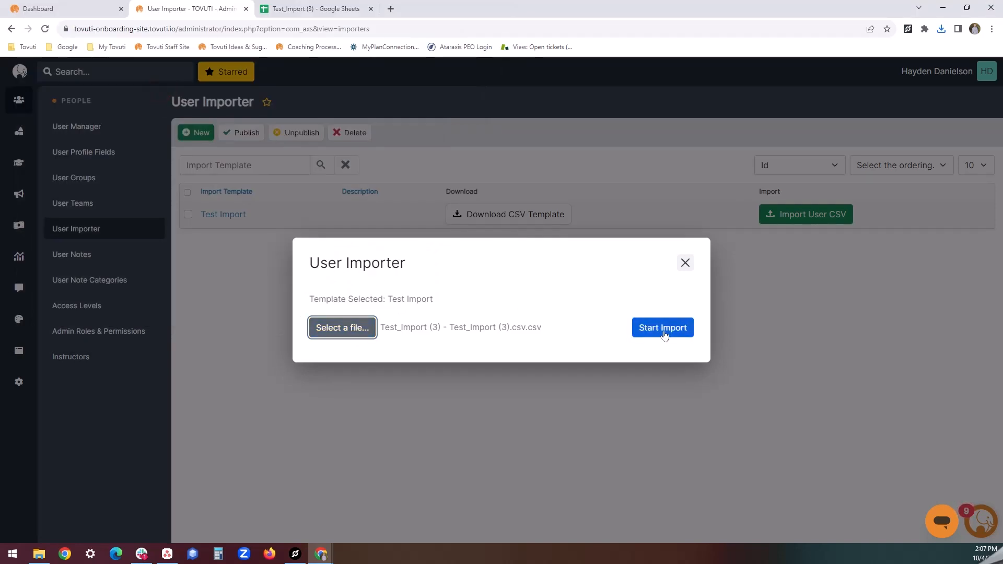
pyautogui.click(663, 328)
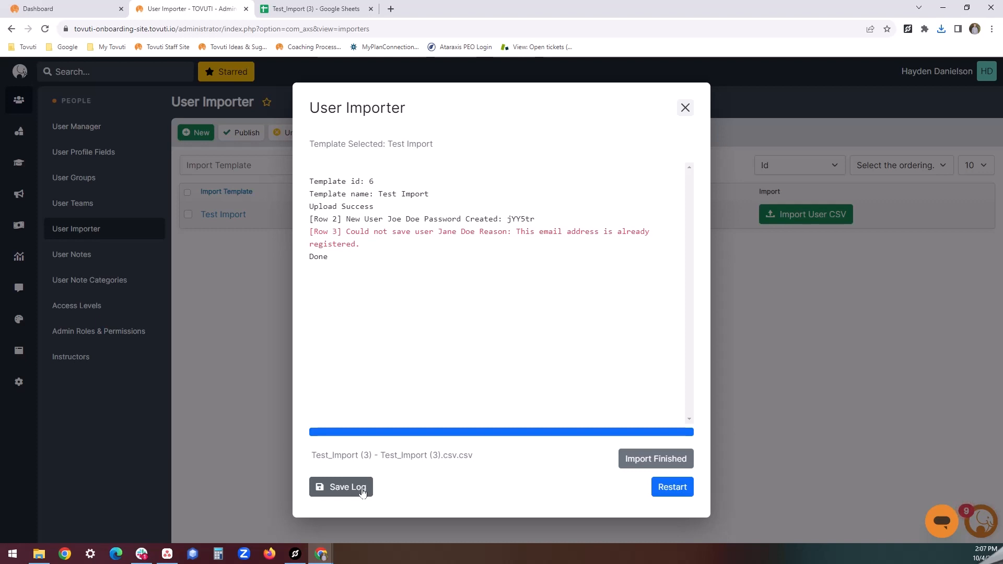
pyautogui.click(684, 108)
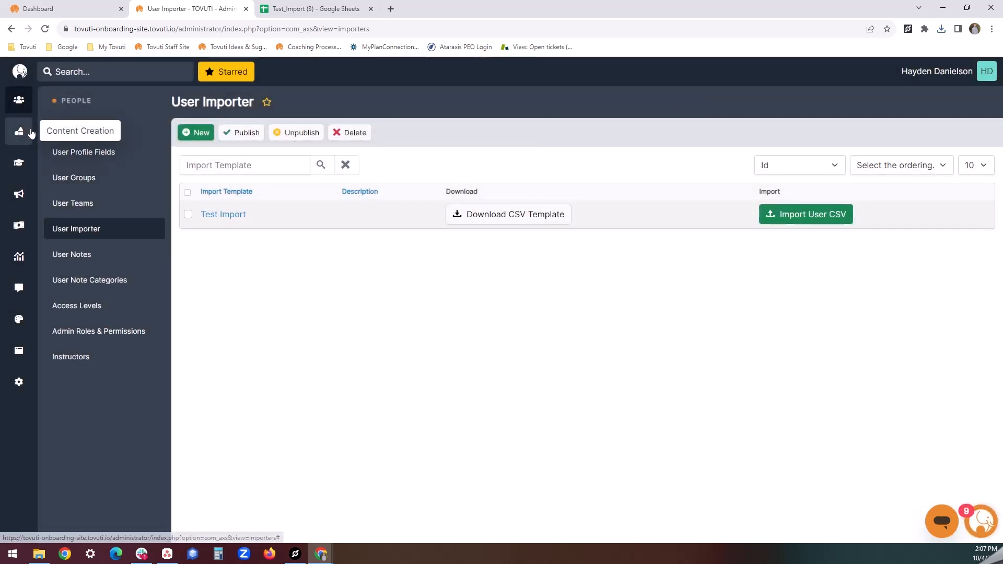
# Check the imported users' usernames and user groups in the User Manager, and return to the User Importer
pyautogui.click(105, 129)
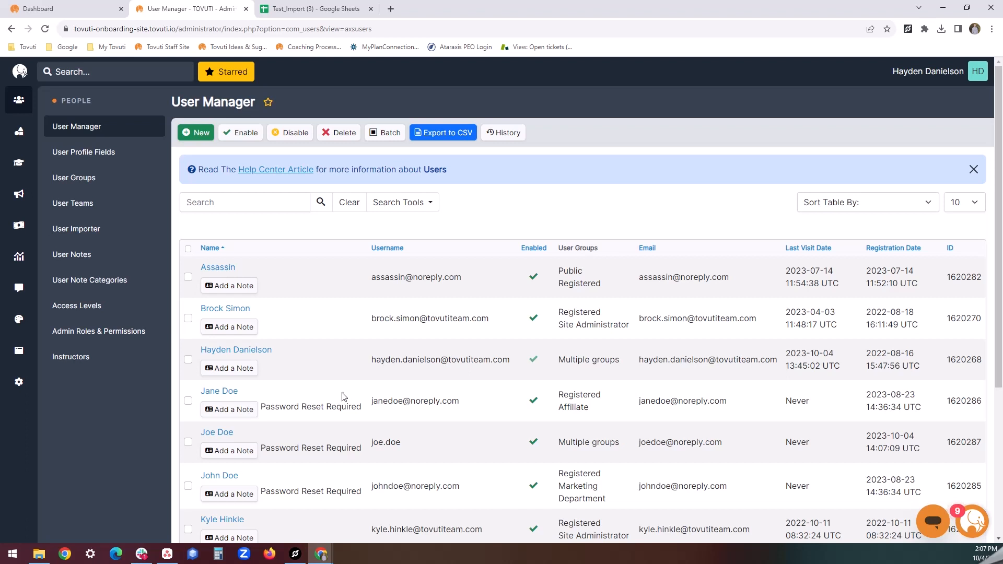
pyautogui.scroll(-2, 335, 388)
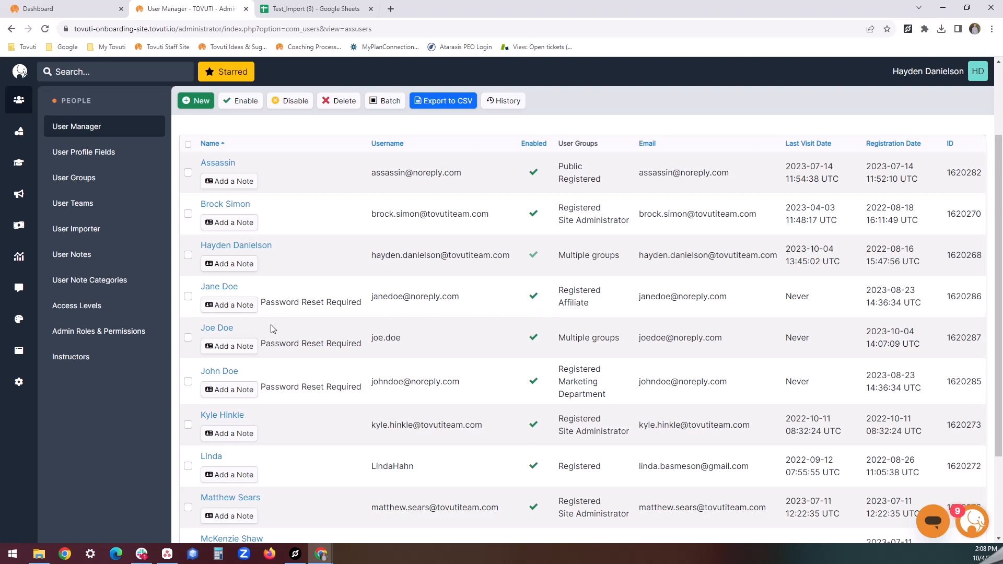
pyautogui.moveTo(578, 341)
pyautogui.click(109, 231)
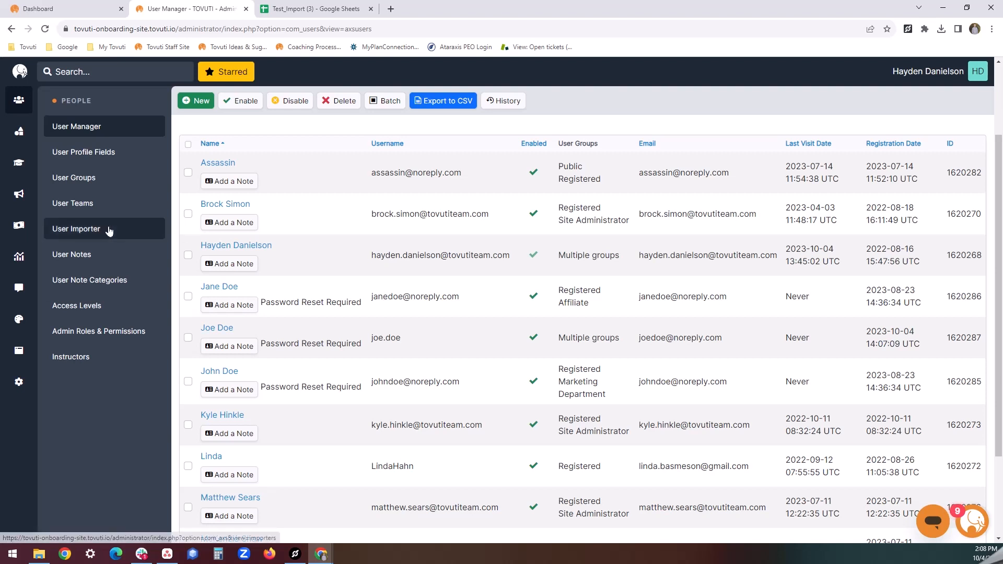